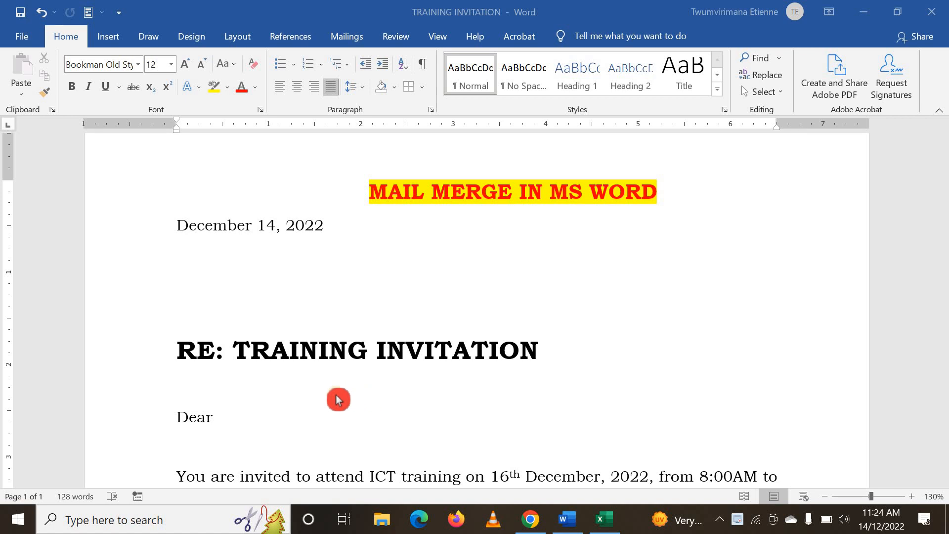
Read through the training invitation letter, including the blank address area below the date and the space after "Dear"
{"action": "scroll", "coordinate": [338, 400], "scroll_direction": "down", "scroll_amount": 1}
{"action": "scroll", "coordinate": [338, 400], "scroll_direction": "down", "scroll_amount": 2}
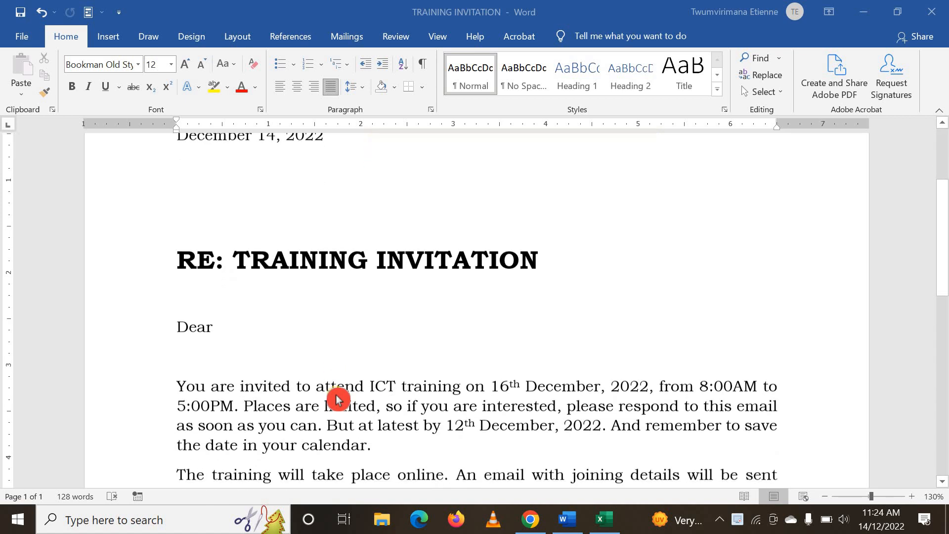
{"action": "scroll", "coordinate": [338, 400], "scroll_direction": "down", "scroll_amount": 1}
{"action": "scroll", "coordinate": [338, 400], "scroll_direction": "up", "scroll_amount": 4}
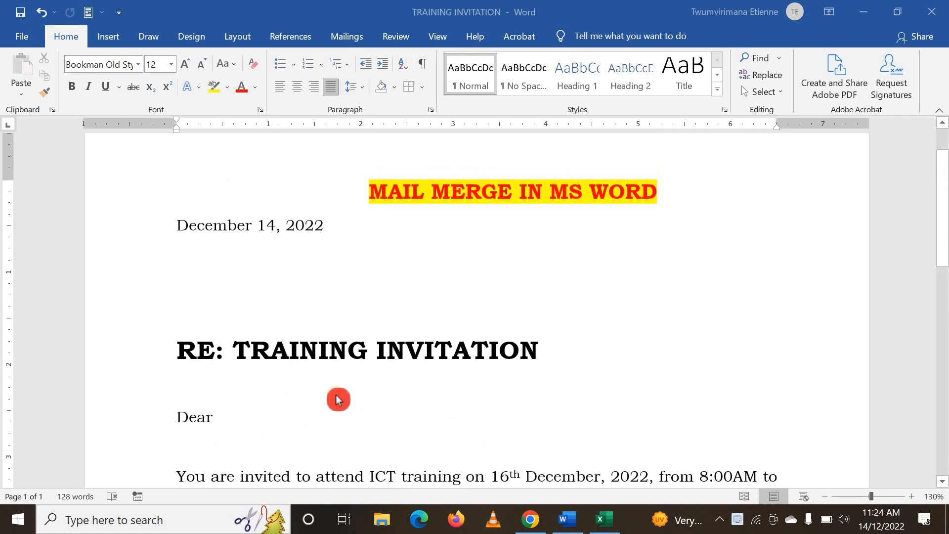
{"action": "scroll", "coordinate": [338, 400], "scroll_direction": "down", "scroll_amount": 1}
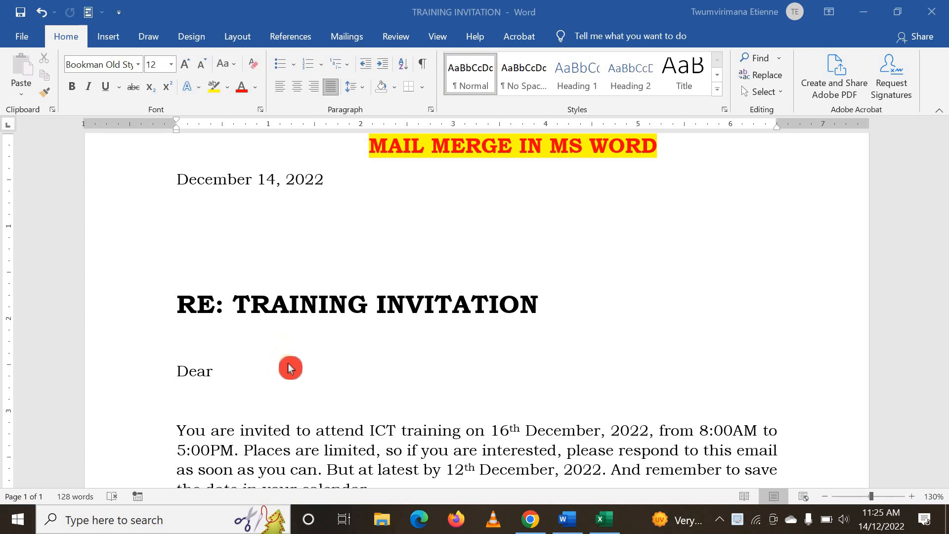
{"action": "left_click", "coordinate": [302, 392]}
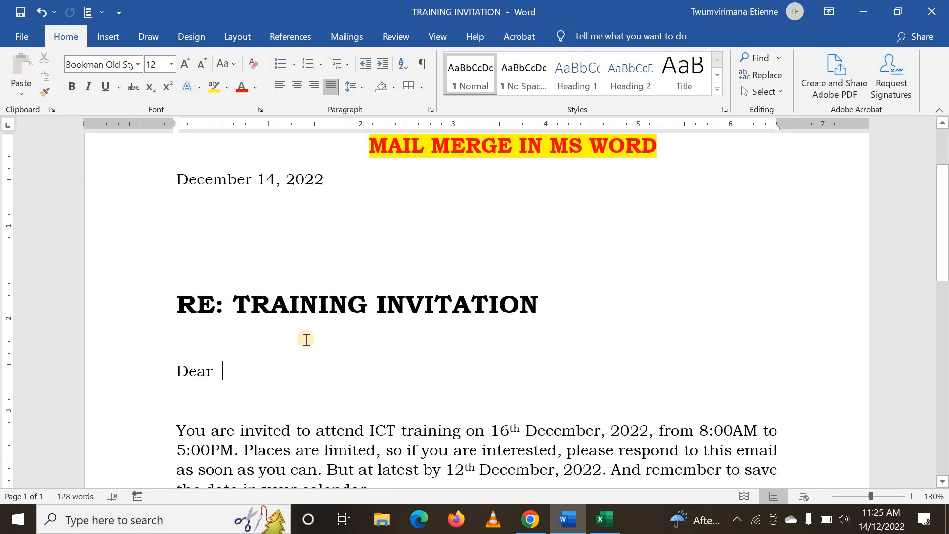
{"action": "scroll", "coordinate": [303, 341], "scroll_direction": "up", "scroll_amount": 3}
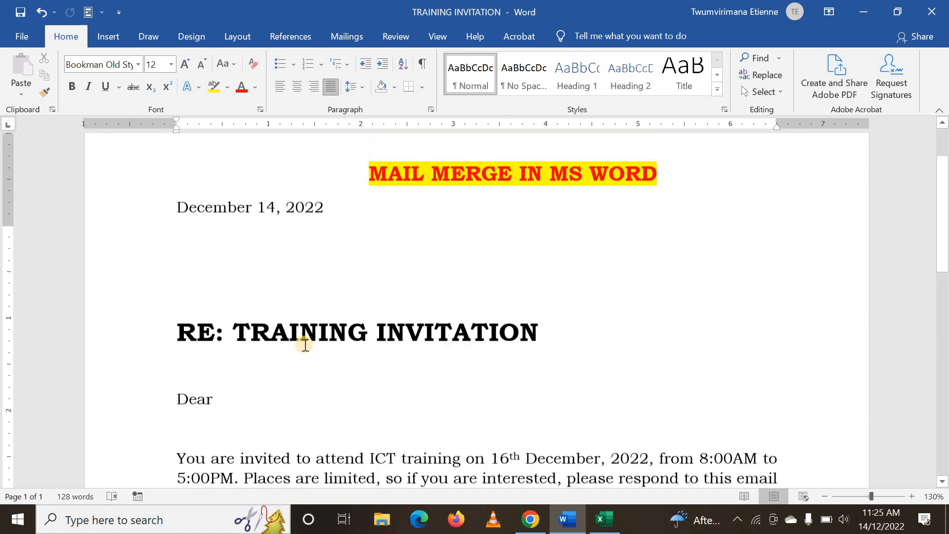
{"action": "scroll", "coordinate": [303, 342], "scroll_direction": "down", "scroll_amount": 2}
{"action": "scroll", "coordinate": [304, 342], "scroll_direction": "down", "scroll_amount": 4}
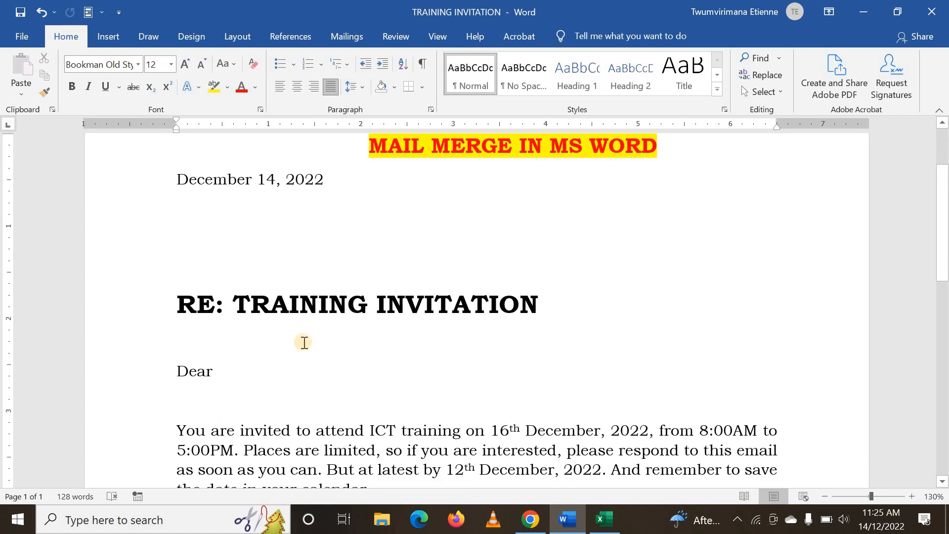
{"action": "scroll", "coordinate": [304, 341], "scroll_direction": "up", "scroll_amount": 1}
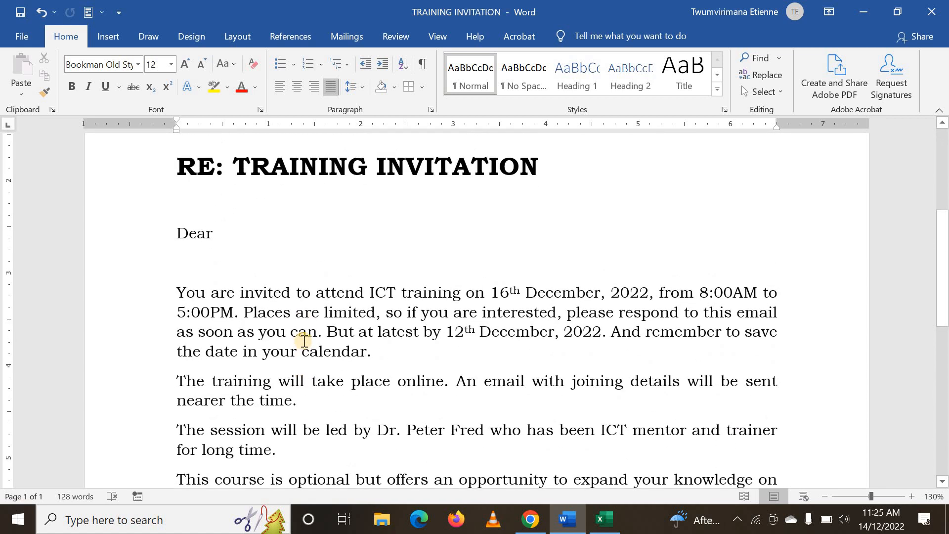
{"action": "scroll", "coordinate": [304, 341], "scroll_direction": "up", "scroll_amount": 1}
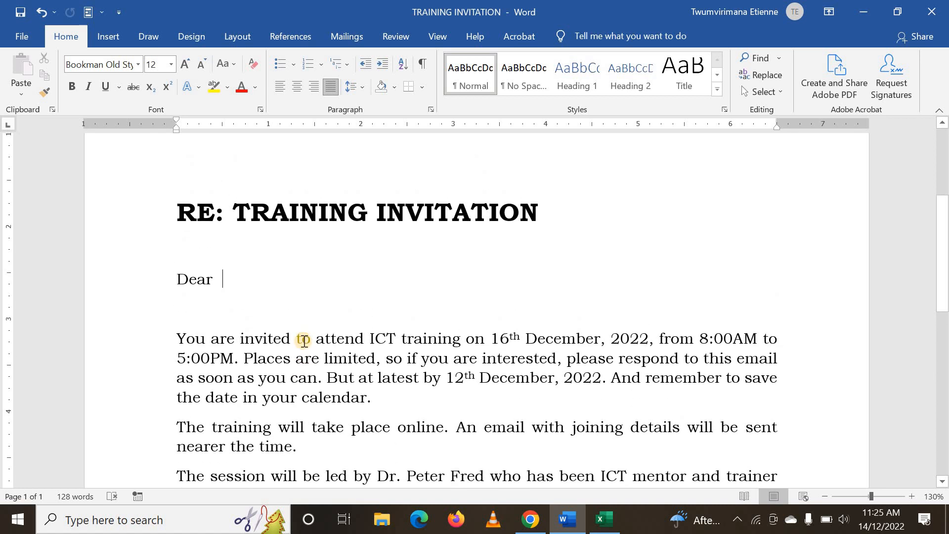
{"action": "scroll", "coordinate": [304, 341], "scroll_direction": "up", "scroll_amount": 2}
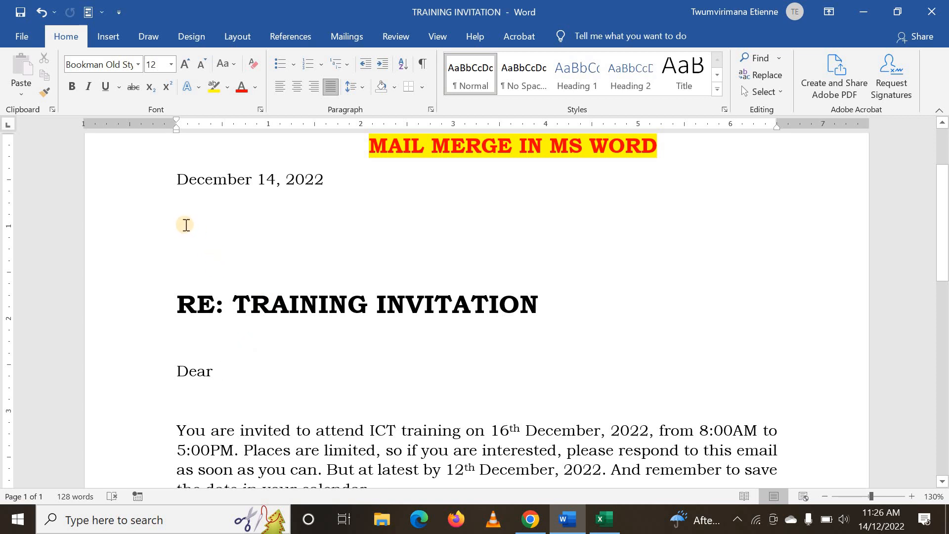
{"action": "left_click", "coordinate": [189, 224]}
{"action": "left_click", "coordinate": [239, 368]}
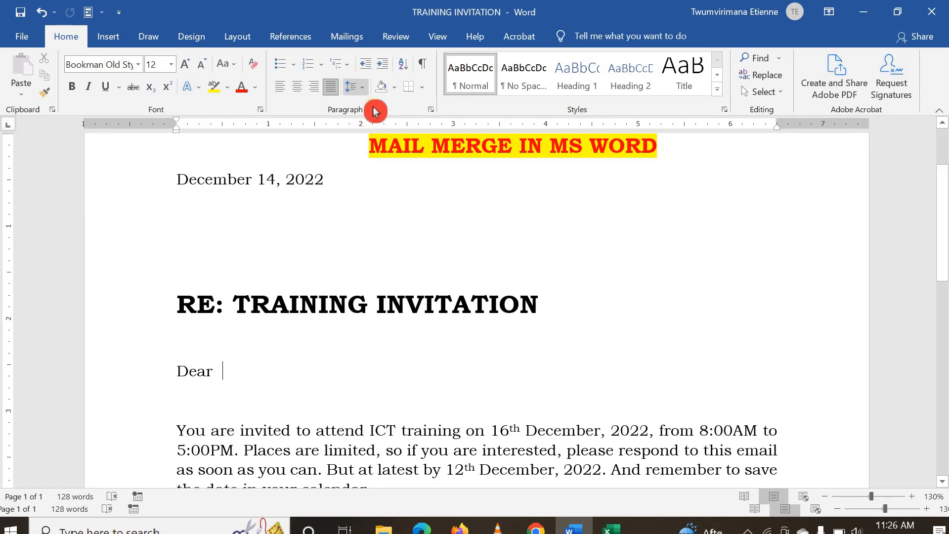
Start the Step-by-Step Mail Merge Wizard for the training invitation letter
{"action": "left_click", "coordinate": [348, 39]}
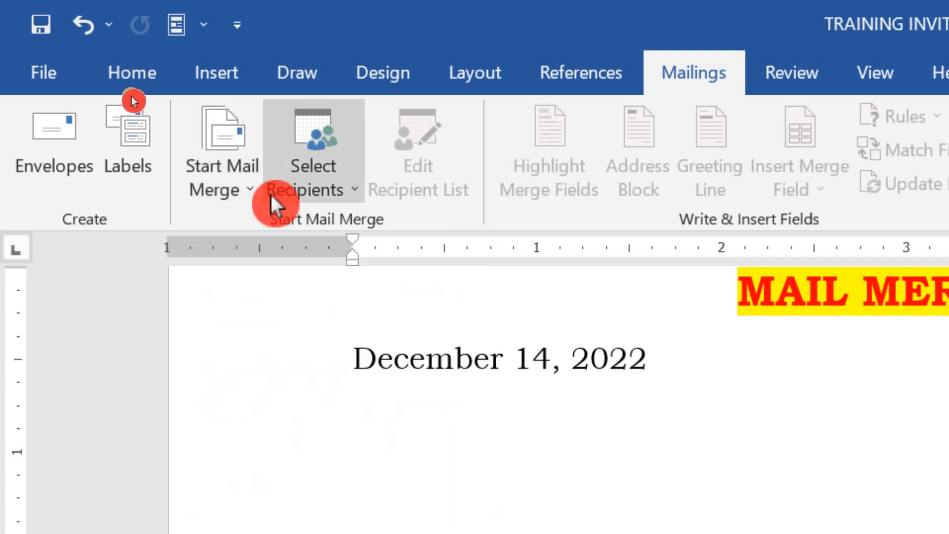
{"action": "left_click", "coordinate": [252, 190]}
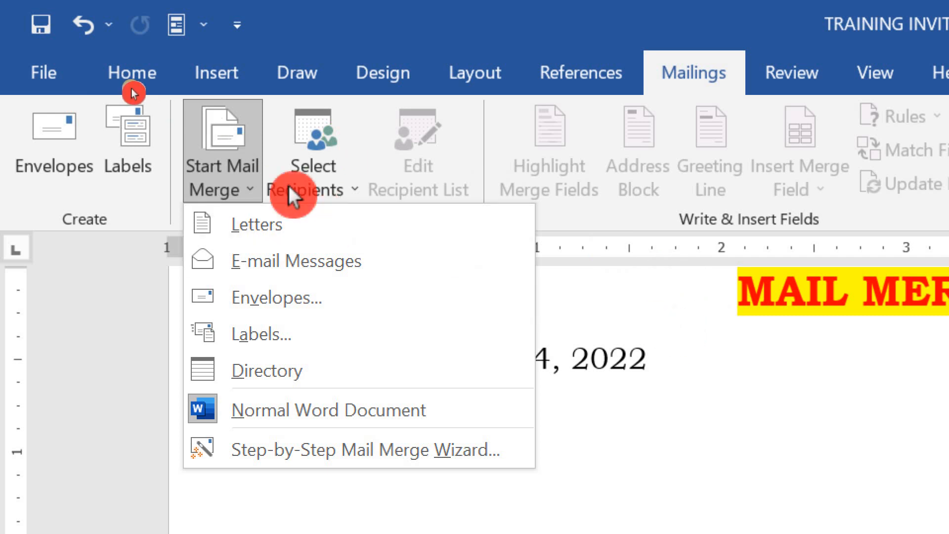
{"action": "left_click", "coordinate": [742, 339]}
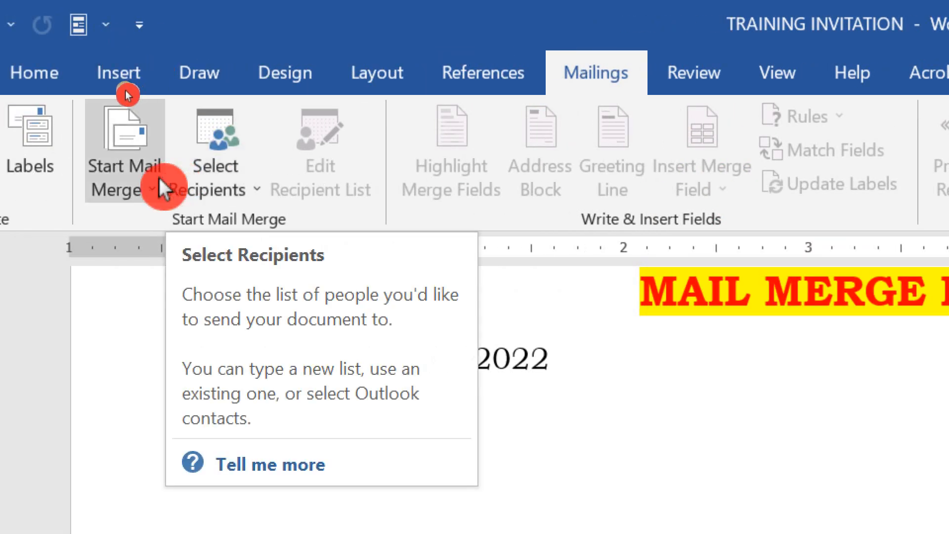
{"action": "left_click", "coordinate": [146, 196]}
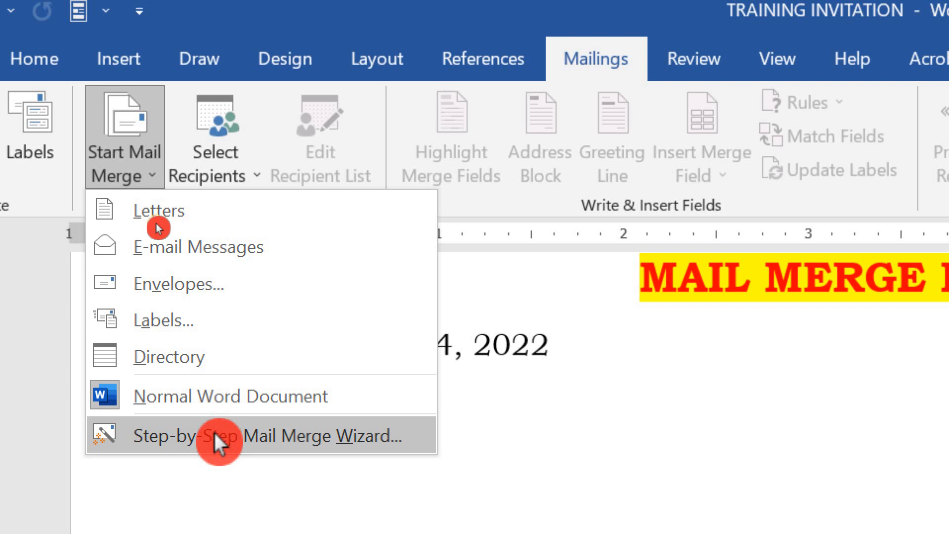
{"action": "left_click", "coordinate": [213, 430]}
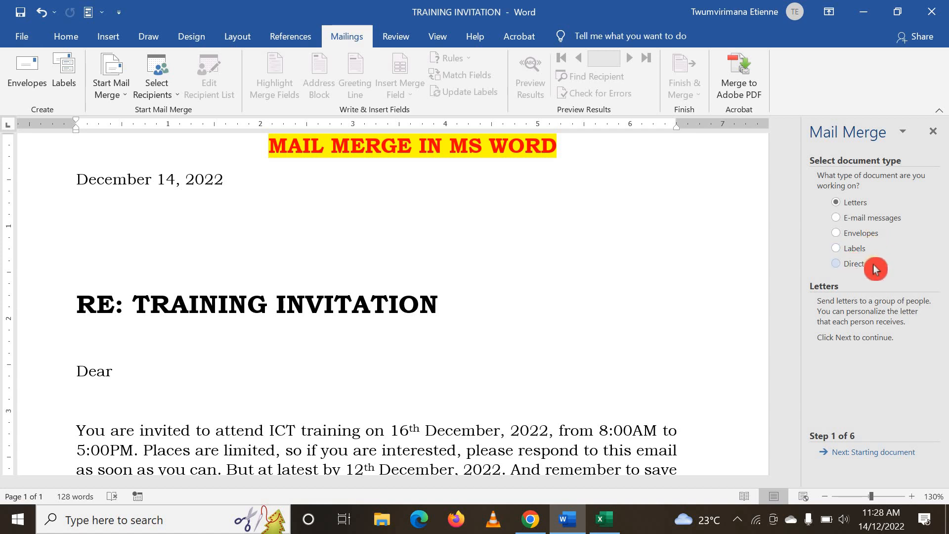
Keep Letters as the document type and the current document as the starting document, advancing the wizard to recipient selection
{"action": "scroll", "coordinate": [336, 233], "scroll_direction": "down", "scroll_amount": 2}
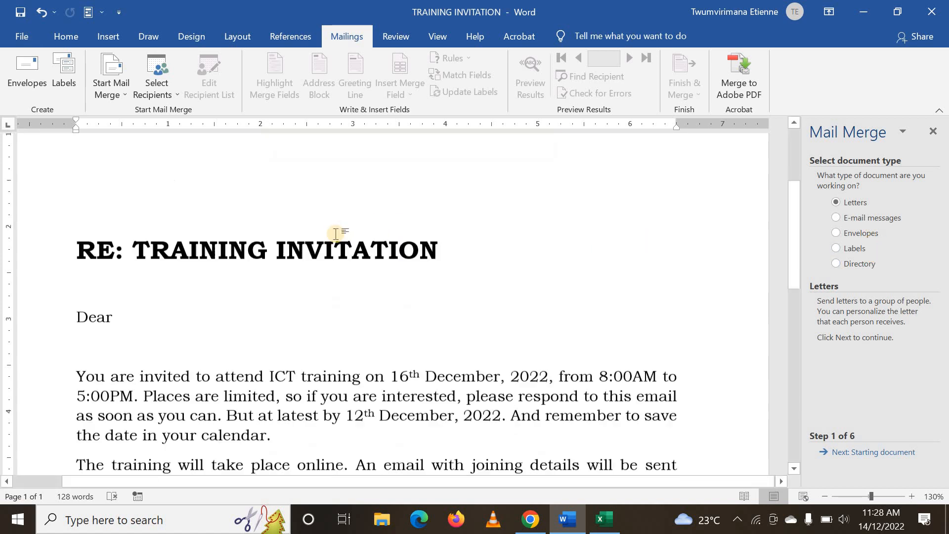
{"action": "scroll", "coordinate": [335, 235], "scroll_direction": "down", "scroll_amount": 3}
{"action": "scroll", "coordinate": [335, 235], "scroll_direction": "up", "scroll_amount": 5}
{"action": "scroll", "coordinate": [353, 236], "scroll_direction": "down", "scroll_amount": 2}
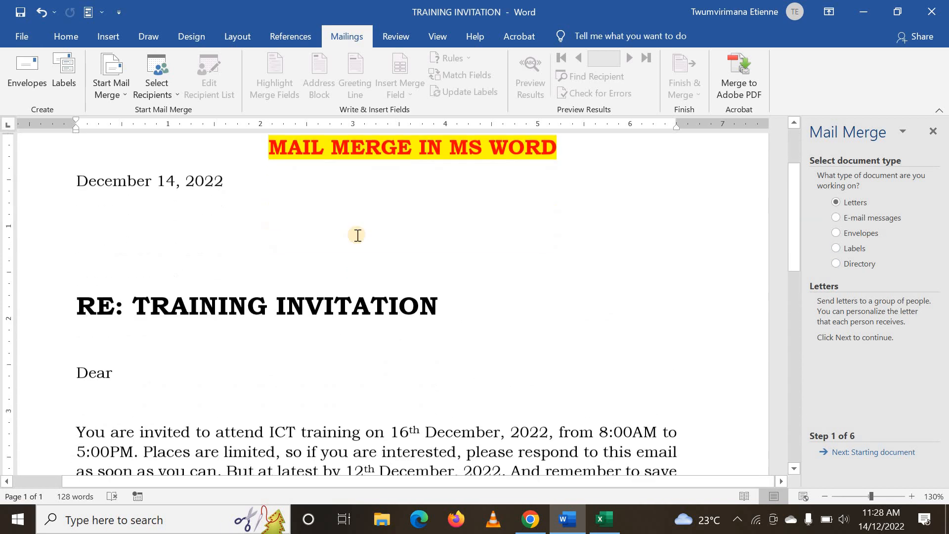
{"action": "left_click_drag", "start_coordinate": [839, 270], "coordinate": [835, 201]}
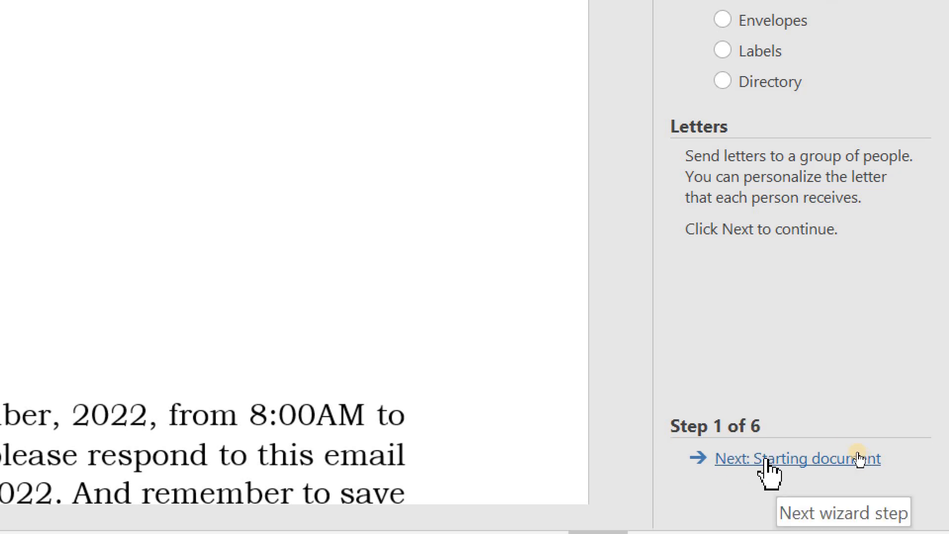
{"action": "left_click", "coordinate": [859, 458]}
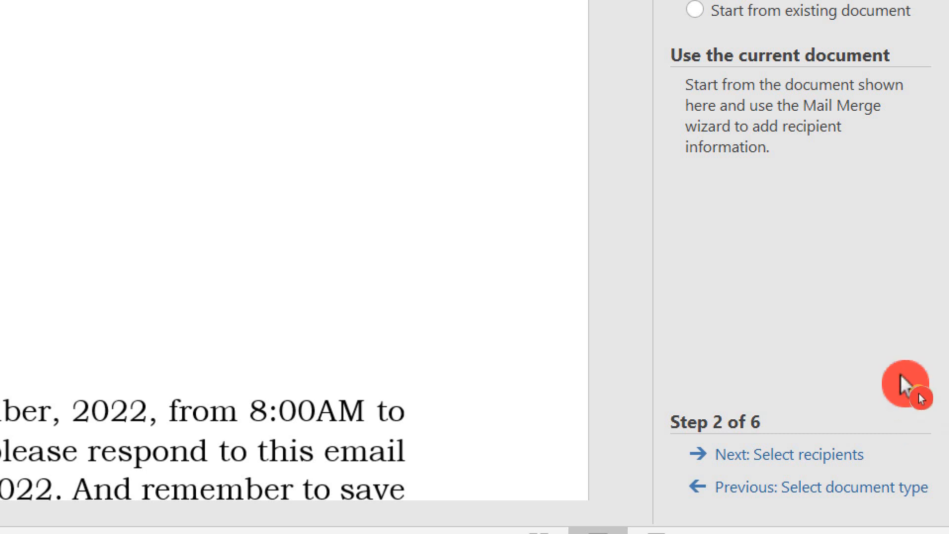
{"action": "left_click", "coordinate": [767, 447]}
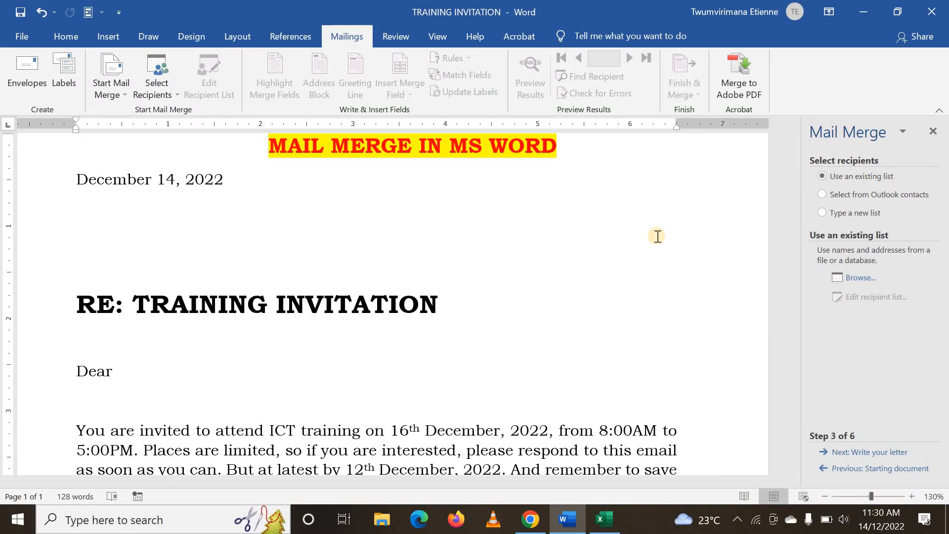
Switch to the MAIL MERGE workbook in Excel and review the recipient table and its column headers from First Name to Country
{"action": "key", "text": "alt+Tab"}
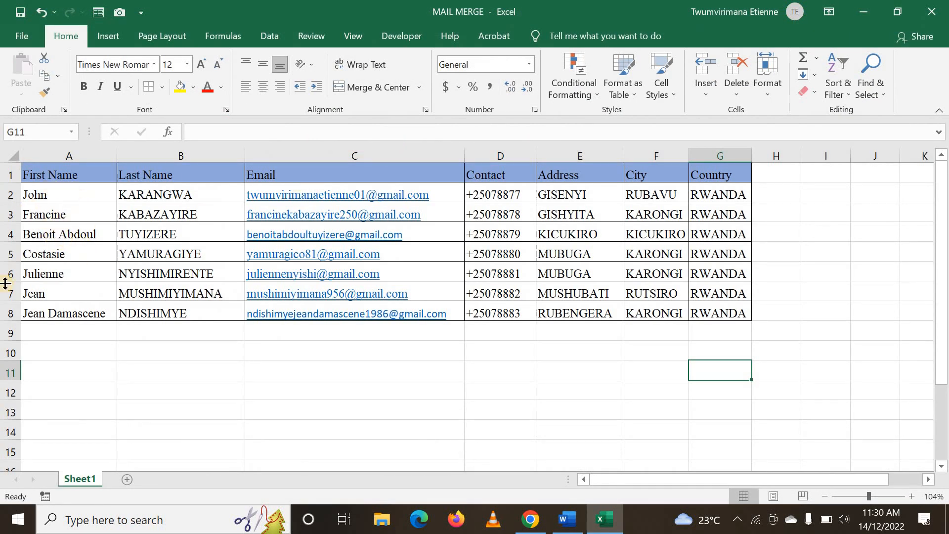
{"action": "scroll", "coordinate": [80, 393], "scroll_direction": "down", "scroll_amount": 9}
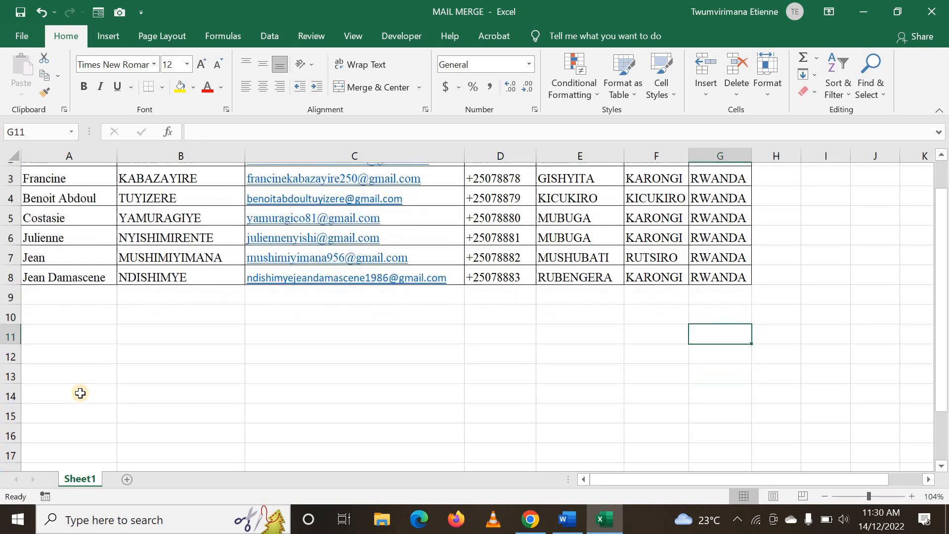
{"action": "scroll", "coordinate": [80, 384], "scroll_direction": "up", "scroll_amount": 4}
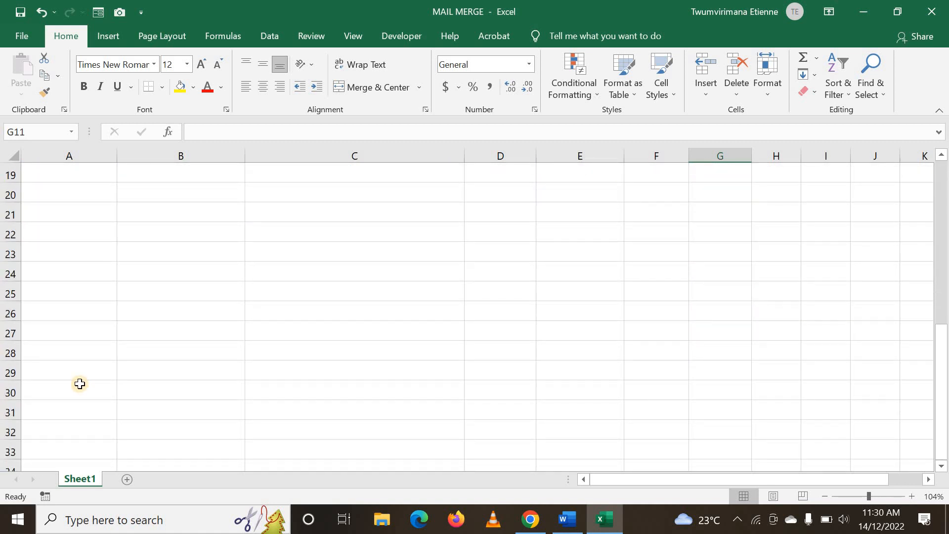
{"action": "scroll", "coordinate": [57, 272], "scroll_direction": "up", "scroll_amount": 3}
{"action": "scroll", "coordinate": [57, 271], "scroll_direction": "up", "scroll_amount": 2}
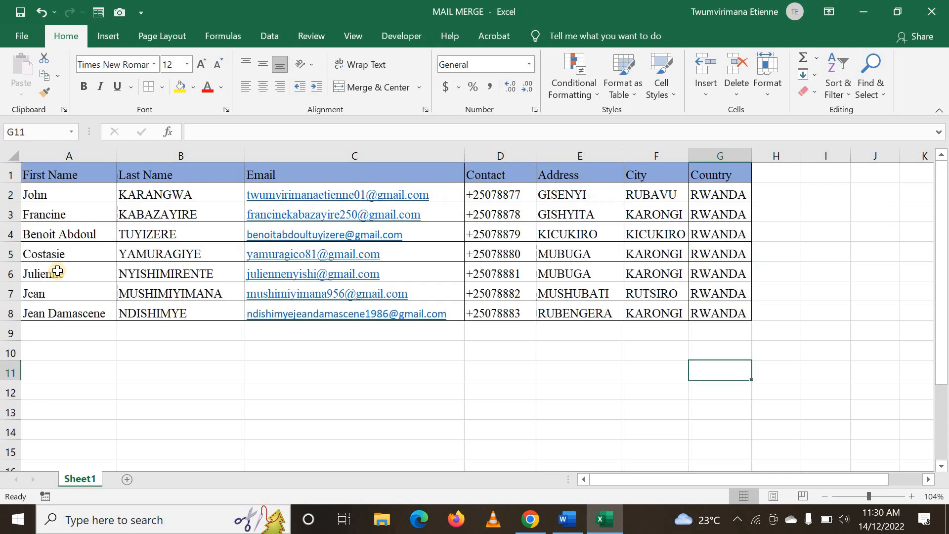
{"action": "left_click", "coordinate": [393, 403]}
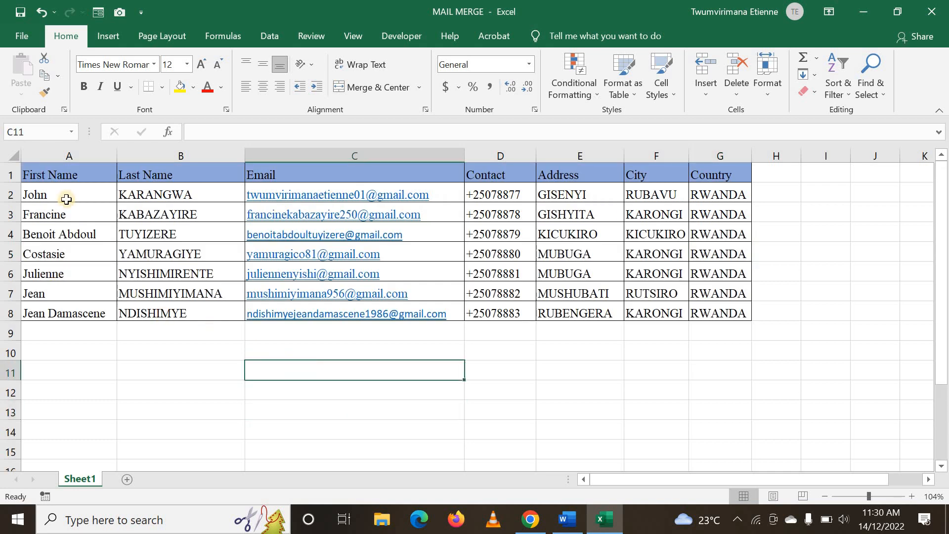
{"action": "left_click", "coordinate": [42, 176]}
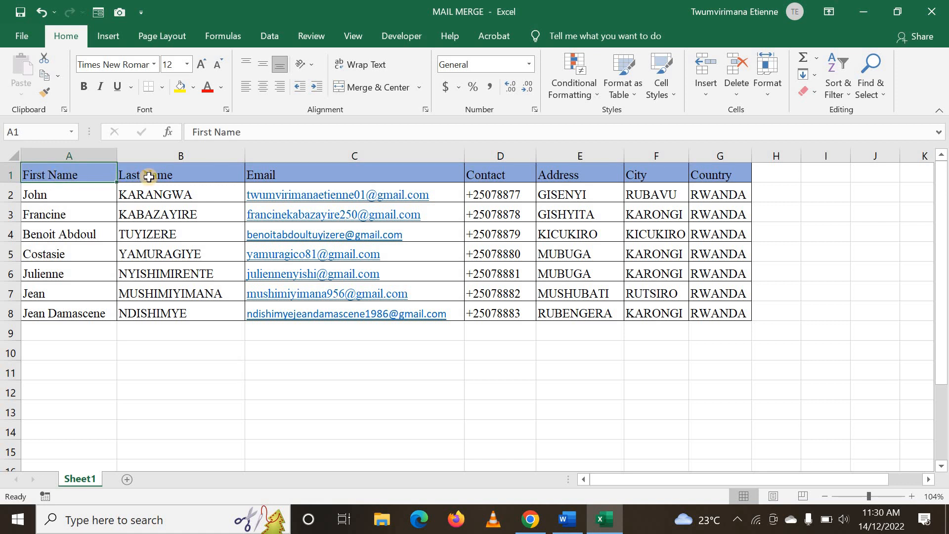
{"action": "left_click", "coordinate": [234, 178]}
{"action": "left_click", "coordinate": [302, 174]}
{"action": "left_click", "coordinate": [526, 174]}
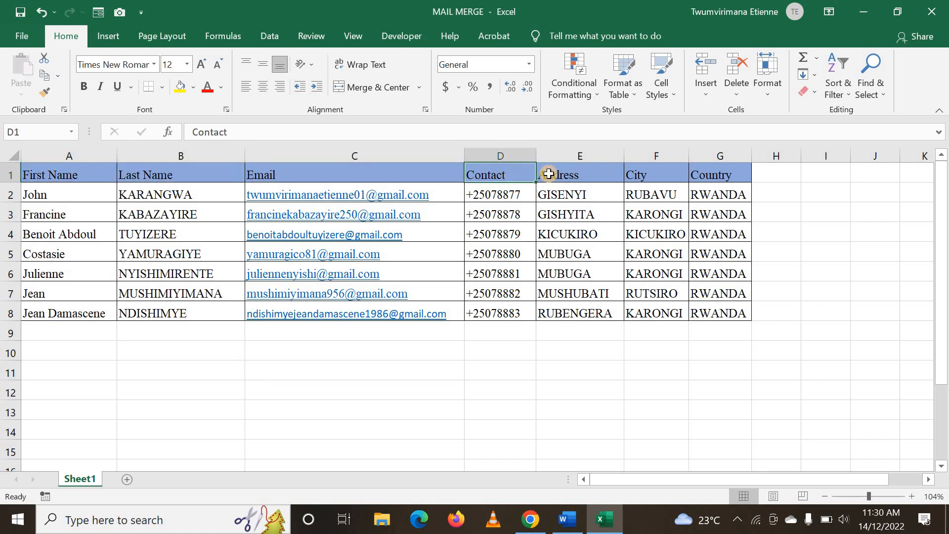
{"action": "left_click", "coordinate": [566, 174]}
{"action": "left_click", "coordinate": [635, 173]}
{"action": "left_click", "coordinate": [744, 170]}
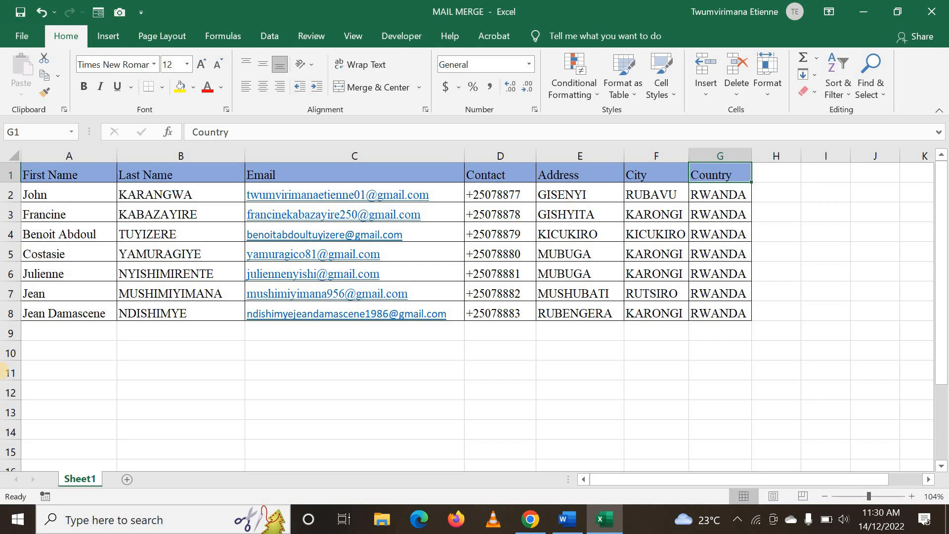
{"action": "left_click", "coordinate": [30, 351]}
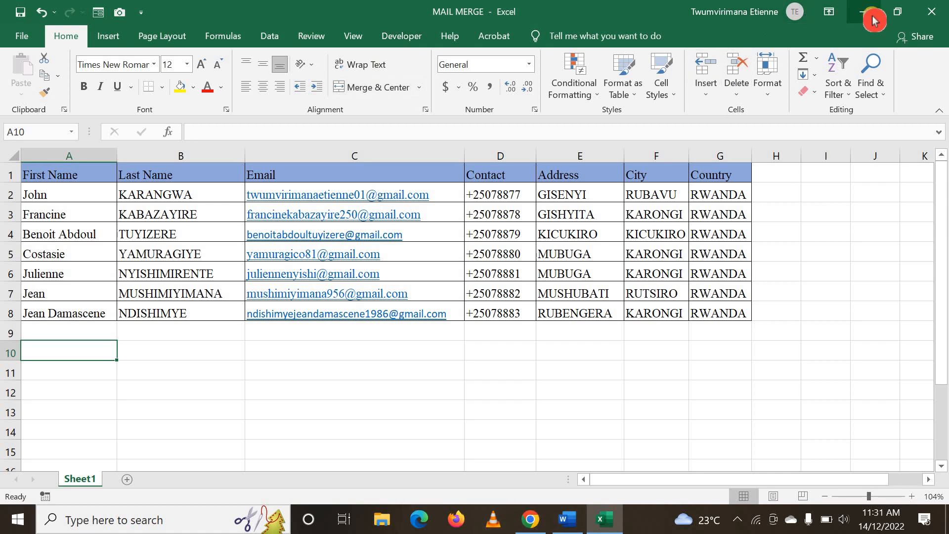
{"action": "left_click", "coordinate": [368, 385]}
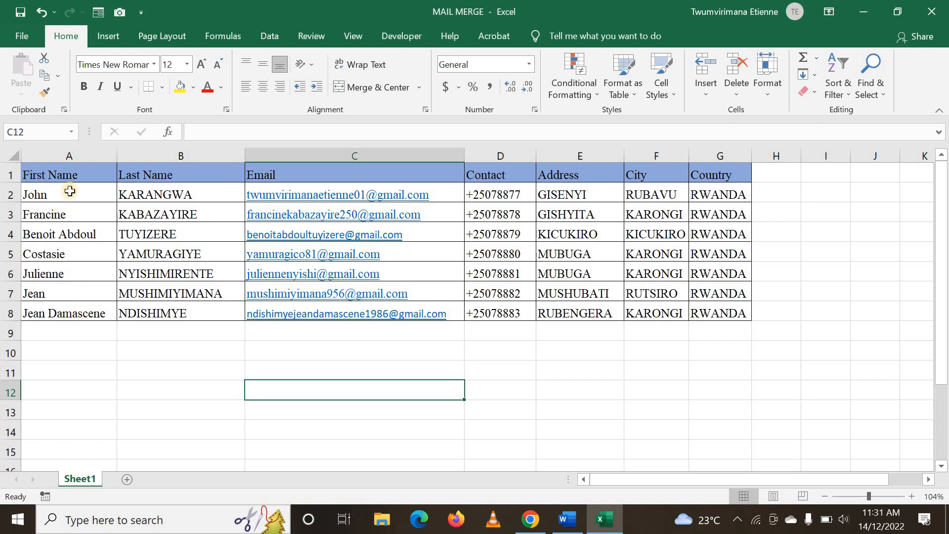
{"action": "left_click", "coordinate": [84, 173]}
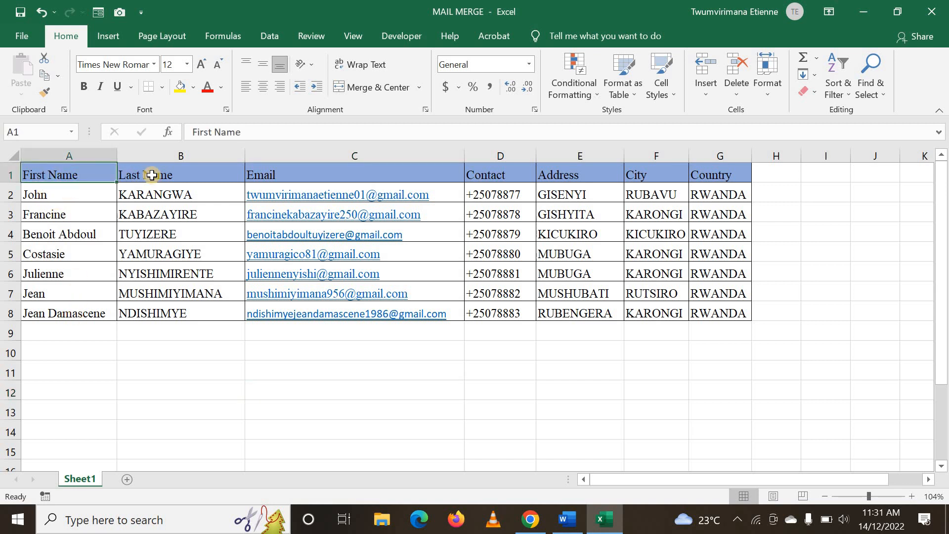
{"action": "left_click", "coordinate": [155, 174]}
{"action": "left_click", "coordinate": [262, 176]}
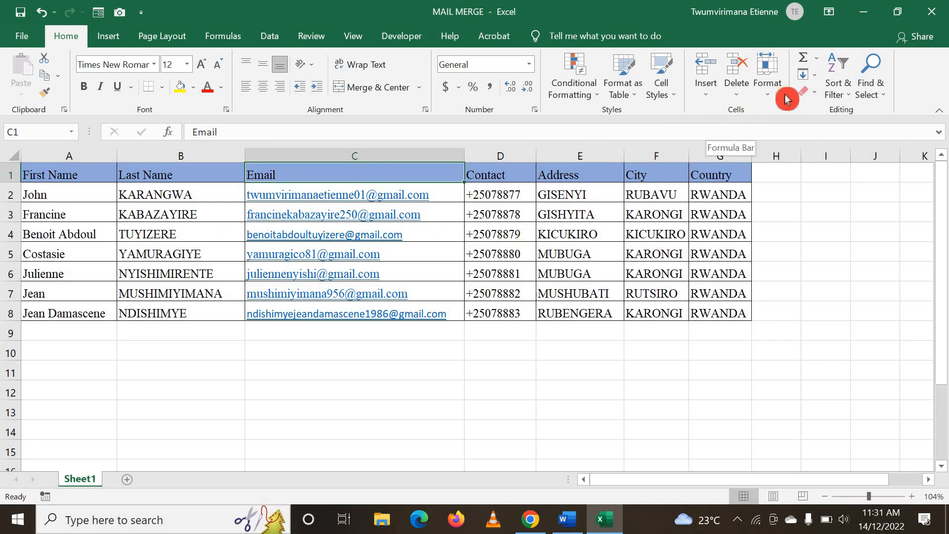
Switch back to Word and use Sheet1$ of the MAIL MERGE workbook on the Desktop as the recipient list, with first-row column headers
{"action": "left_click", "coordinate": [570, 524]}
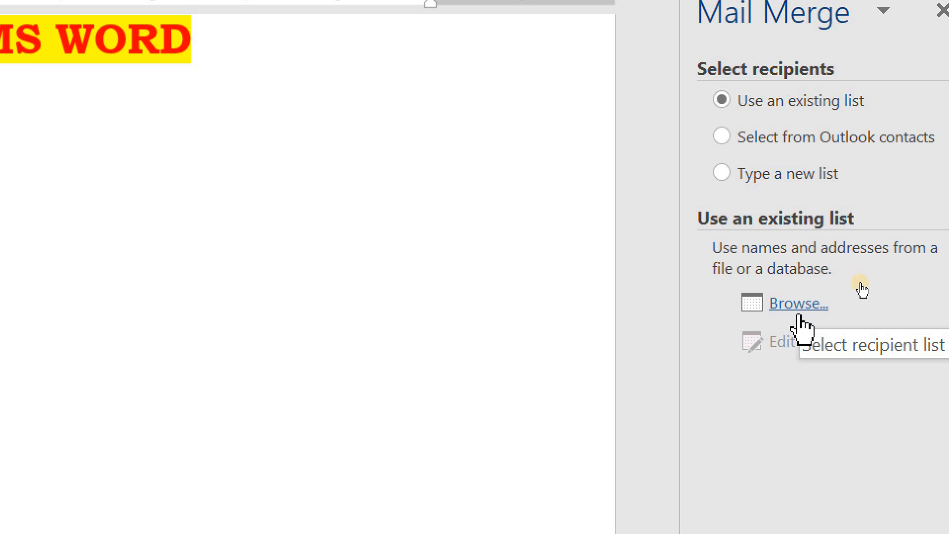
{"action": "left_click", "coordinate": [796, 313]}
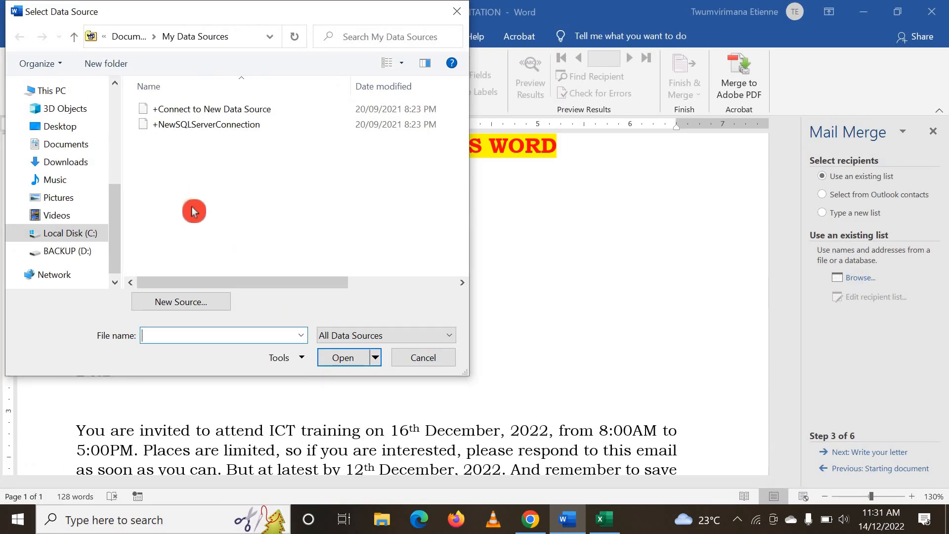
{"action": "left_click", "coordinate": [75, 131]}
{"action": "scroll", "coordinate": [290, 150], "scroll_direction": "down", "scroll_amount": 3}
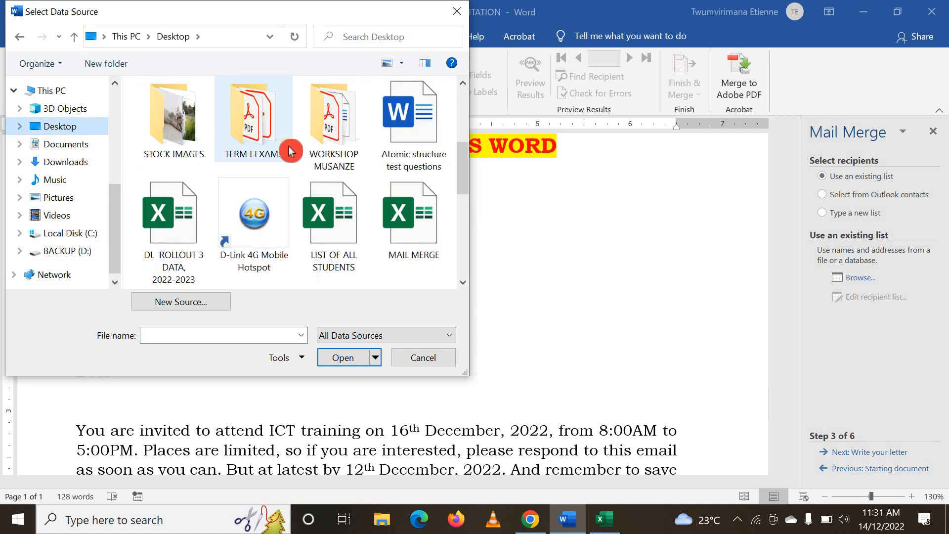
{"action": "scroll", "coordinate": [291, 151], "scroll_direction": "down", "scroll_amount": 2}
{"action": "left_click", "coordinate": [401, 119]}
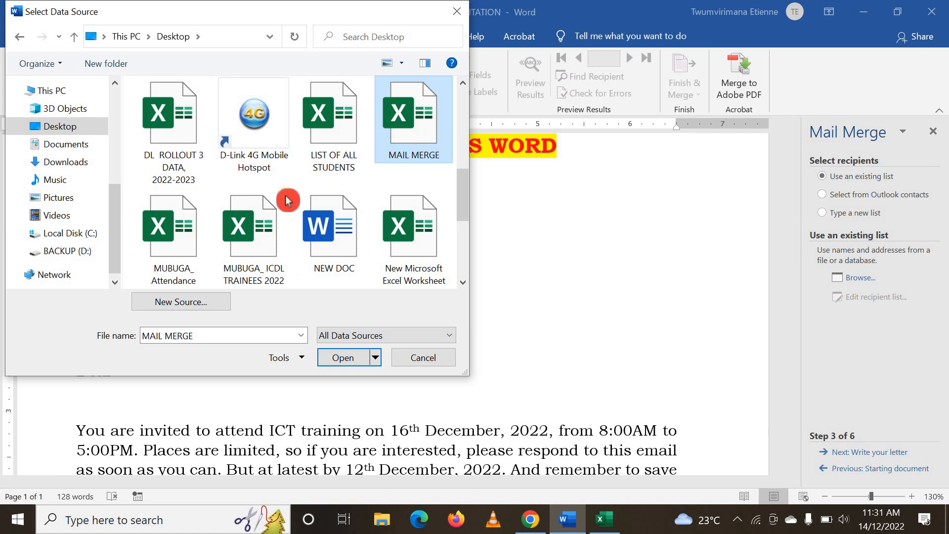
{"action": "left_click", "coordinate": [342, 357]}
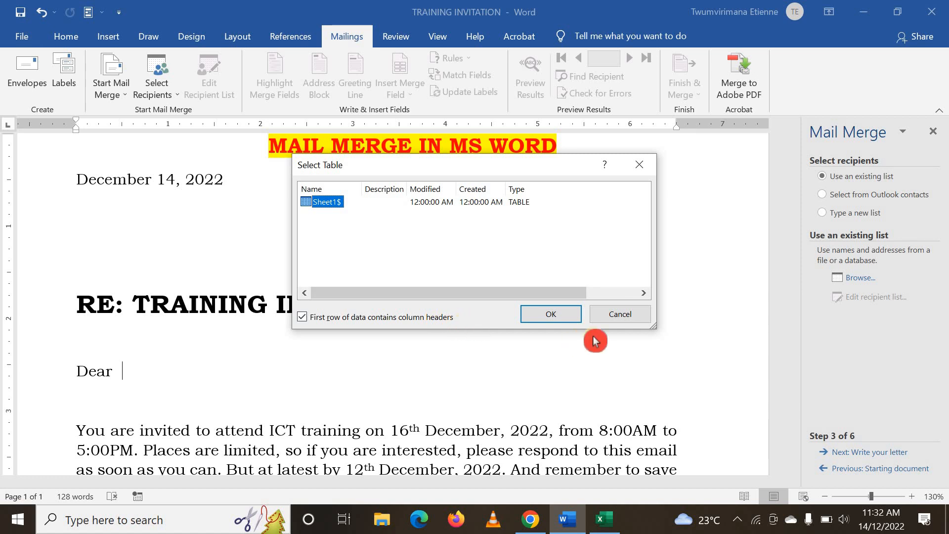
{"action": "left_click", "coordinate": [551, 315]}
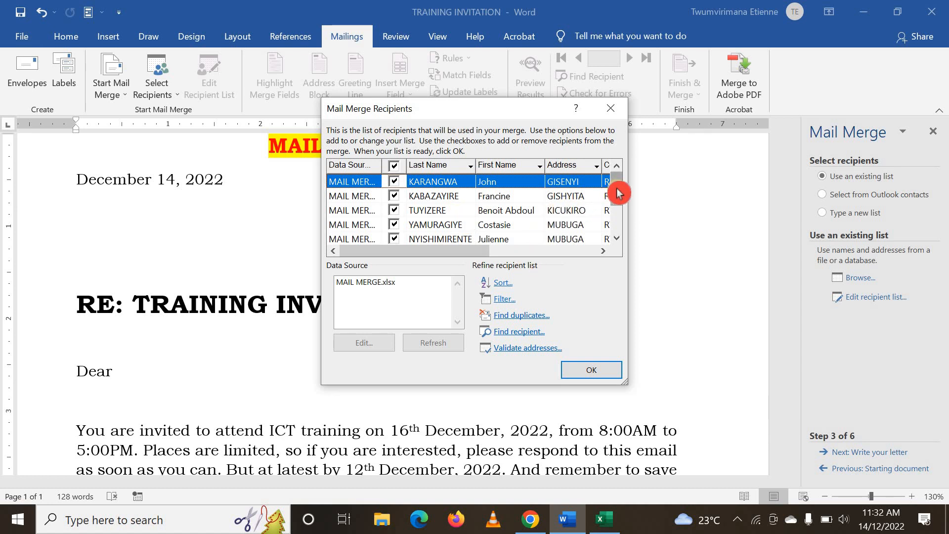
Exclude the first three recipients from the merge one by one, and clear the whole recipient selection
{"action": "left_click_drag", "start_coordinate": [617, 190], "coordinate": [433, 189]}
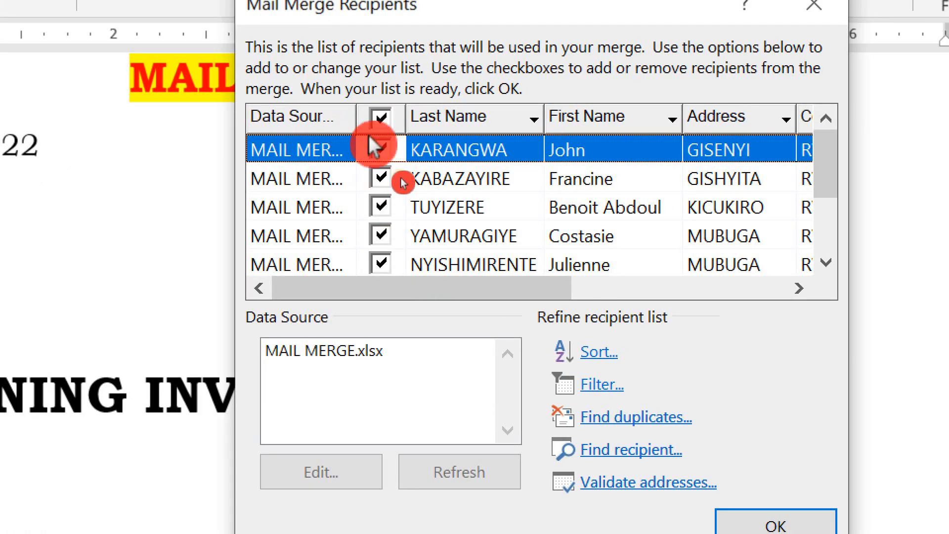
{"action": "left_click", "coordinate": [380, 149]}
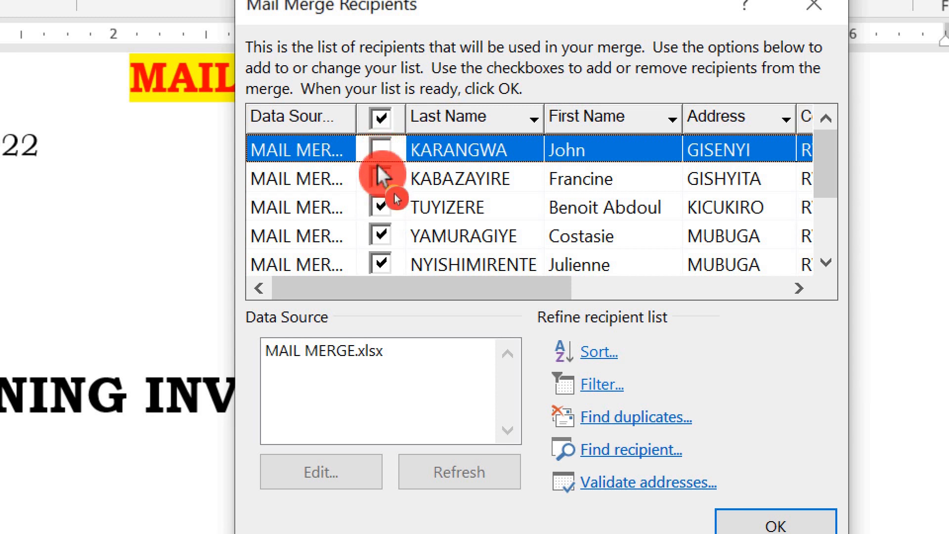
{"action": "left_click", "coordinate": [379, 178]}
{"action": "left_click", "coordinate": [382, 208]}
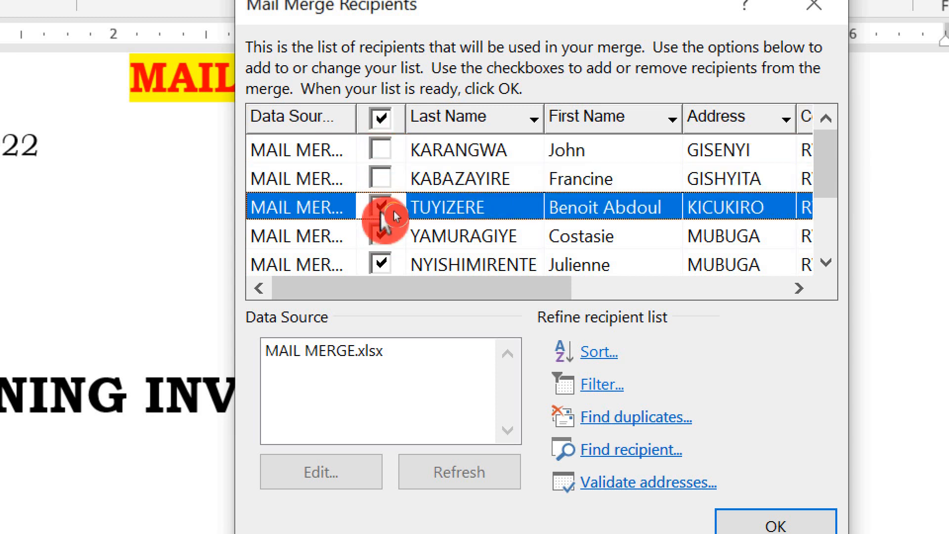
{"action": "left_click", "coordinate": [381, 208]}
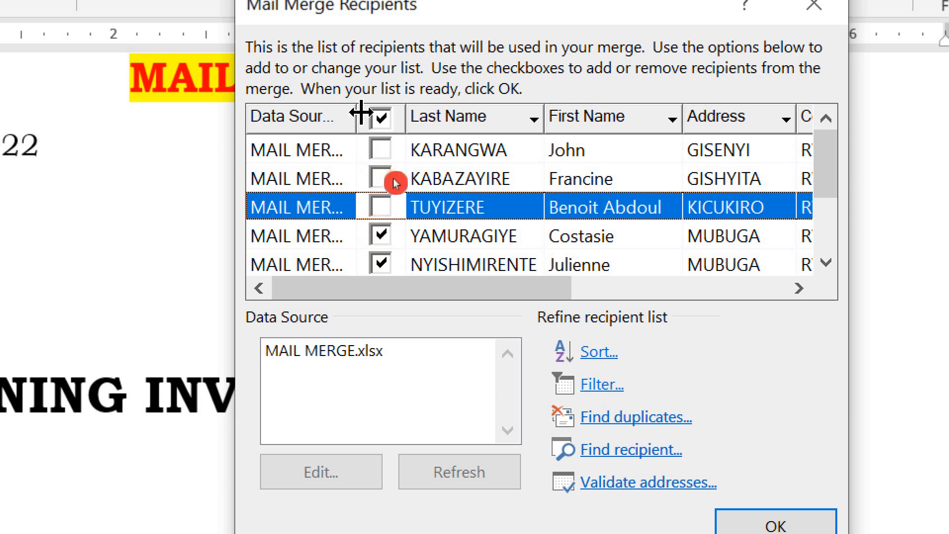
{"action": "left_click", "coordinate": [383, 118]}
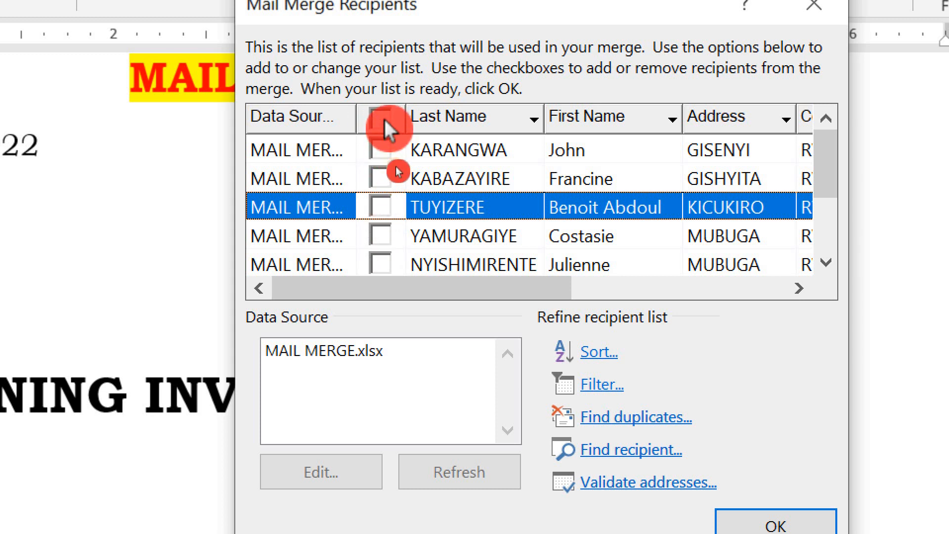
Include the first four recipients individually, exclude the third again, and reselect the entire recipient list
{"action": "left_click", "coordinate": [381, 150]}
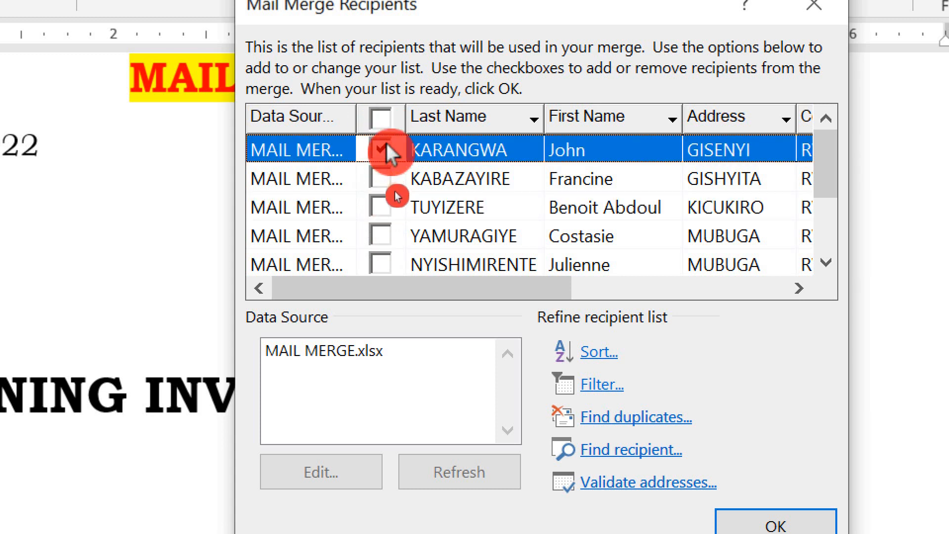
{"action": "left_click", "coordinate": [380, 179]}
{"action": "left_click", "coordinate": [381, 207]}
{"action": "left_click", "coordinate": [382, 236]}
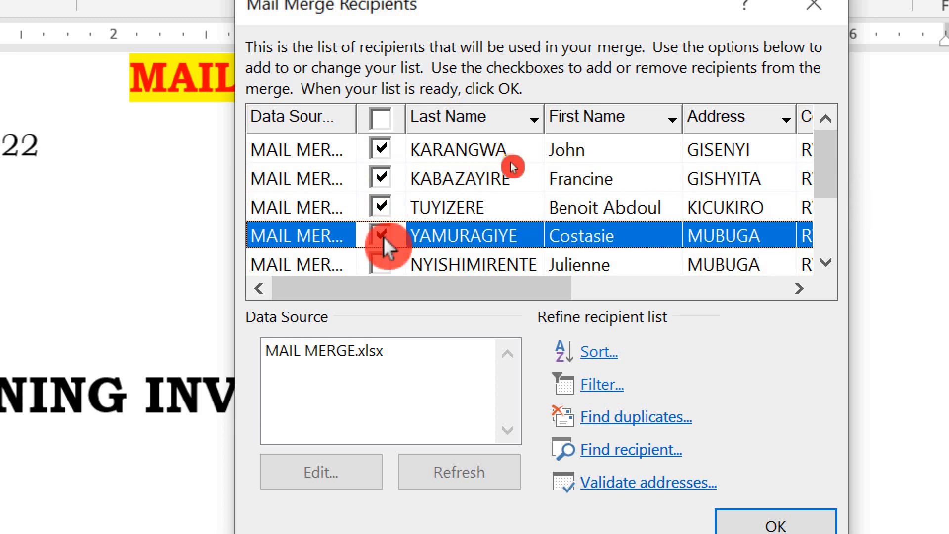
{"action": "left_click", "coordinate": [380, 207]}
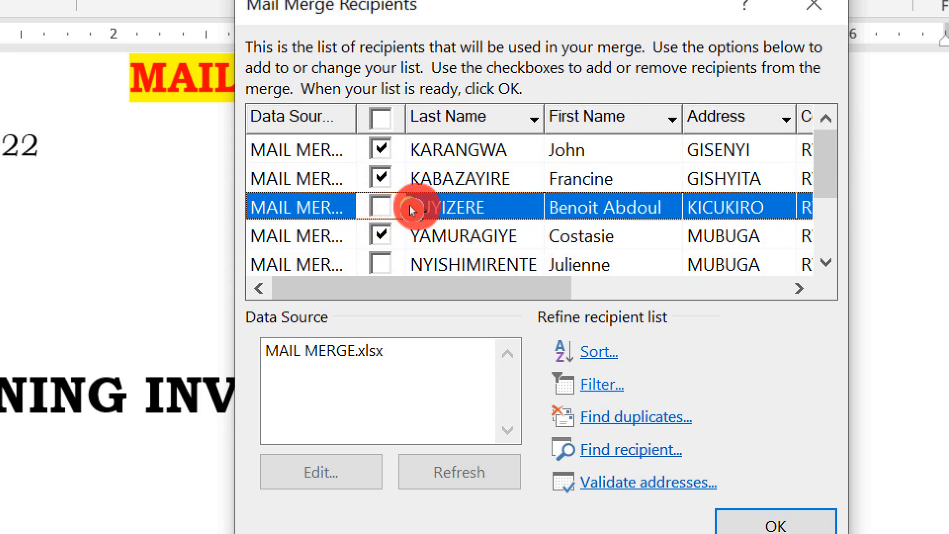
{"action": "left_click", "coordinate": [382, 119]}
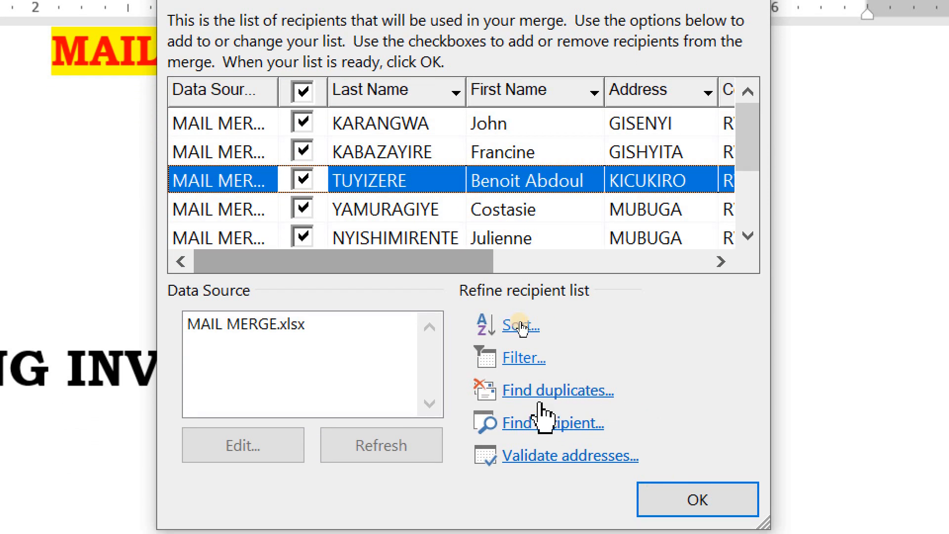
{"action": "left_click", "coordinate": [523, 323]}
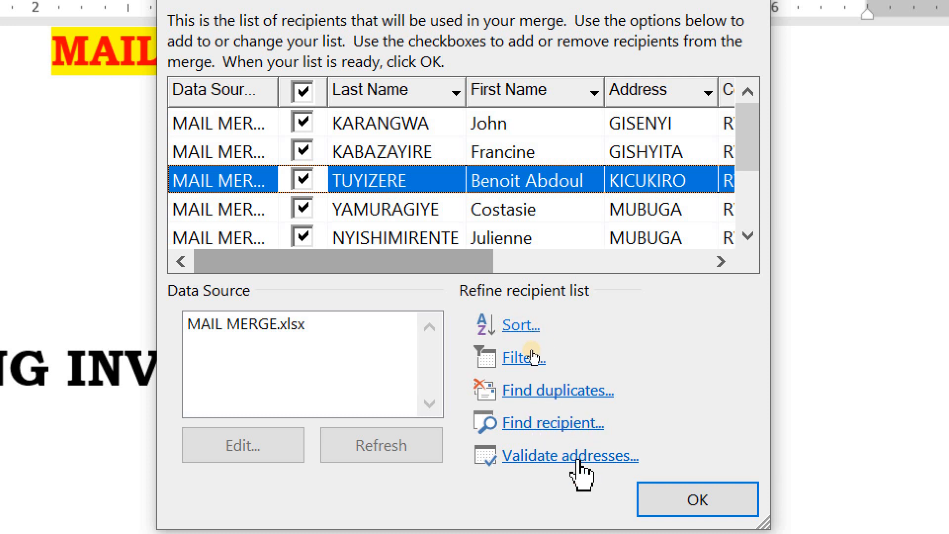
{"action": "left_click", "coordinate": [577, 442]}
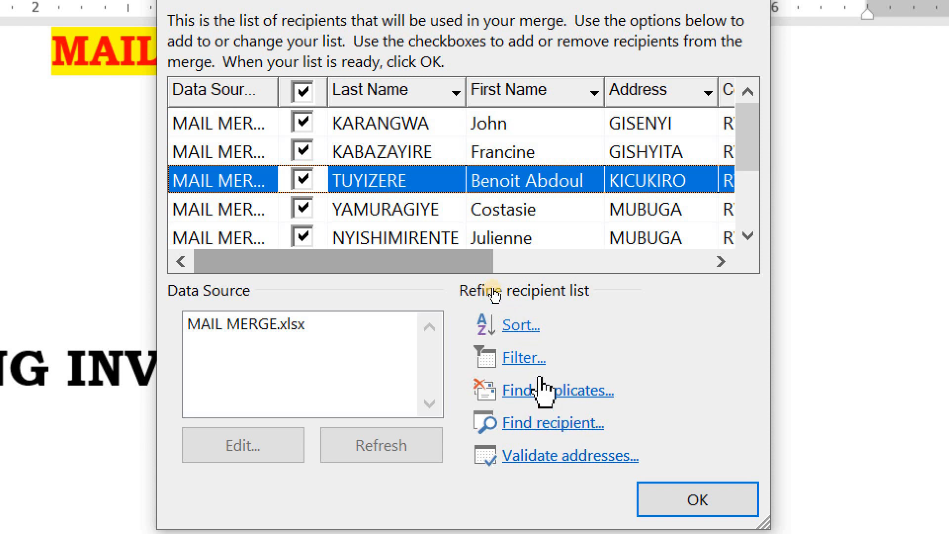
{"action": "left_click", "coordinate": [445, 313]}
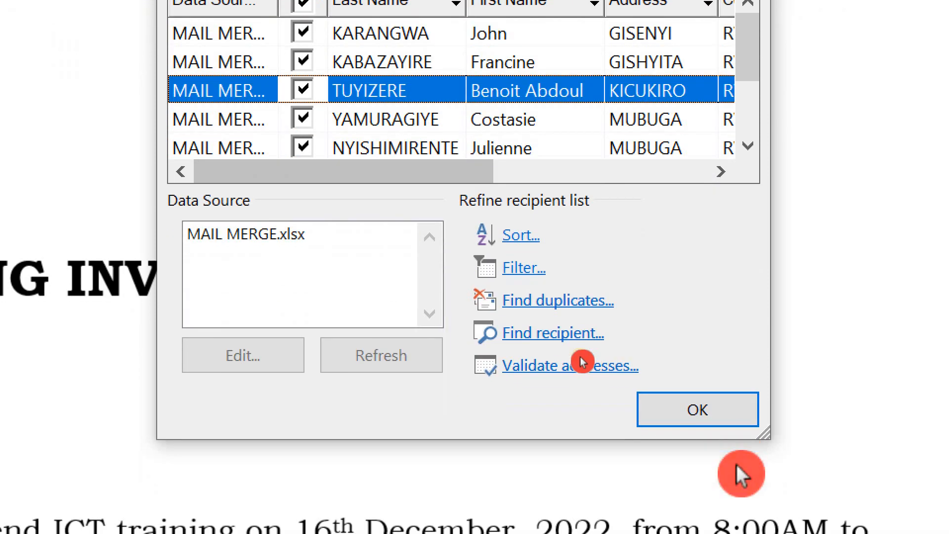
Confirm the recipient list with every recipient included and advance the wizard to writing the letter
{"action": "left_click", "coordinate": [687, 493]}
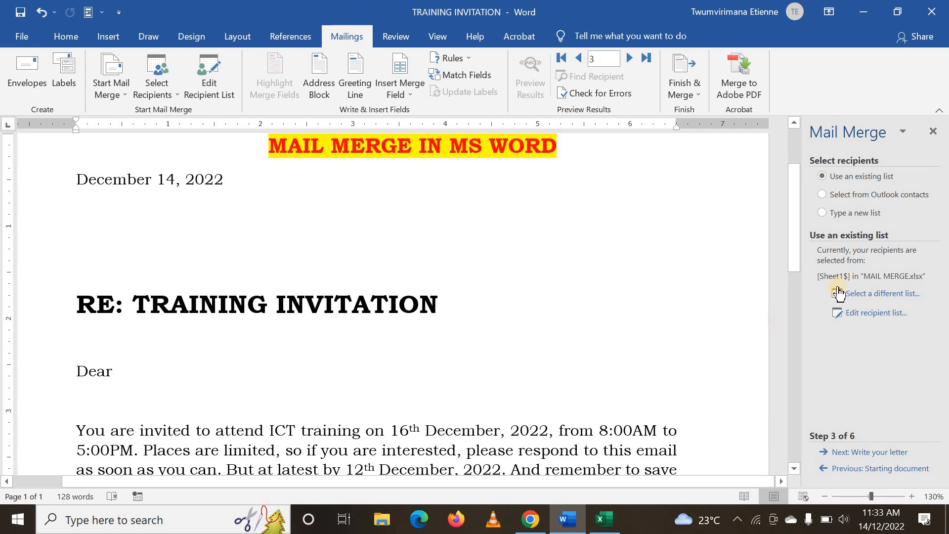
{"action": "left_click", "coordinate": [840, 452]}
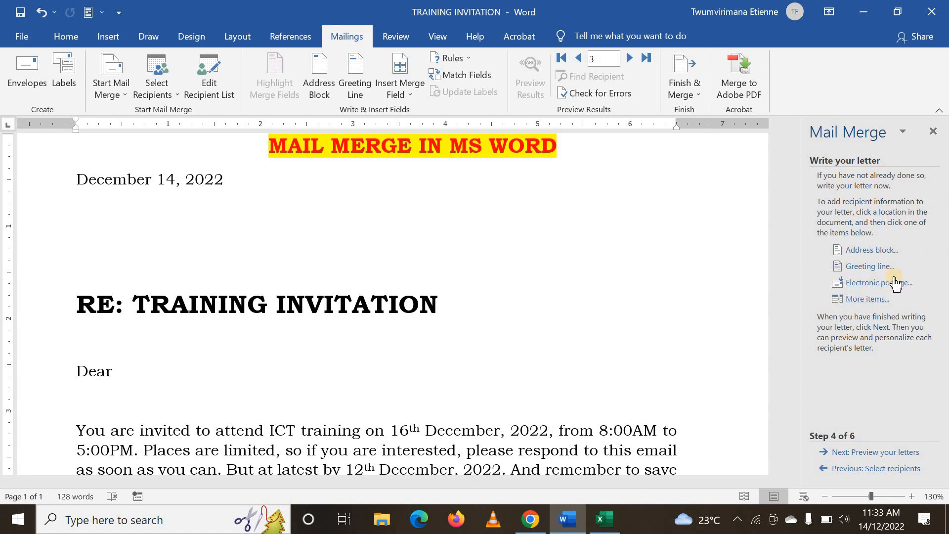
{"action": "left_click", "coordinate": [885, 223]}
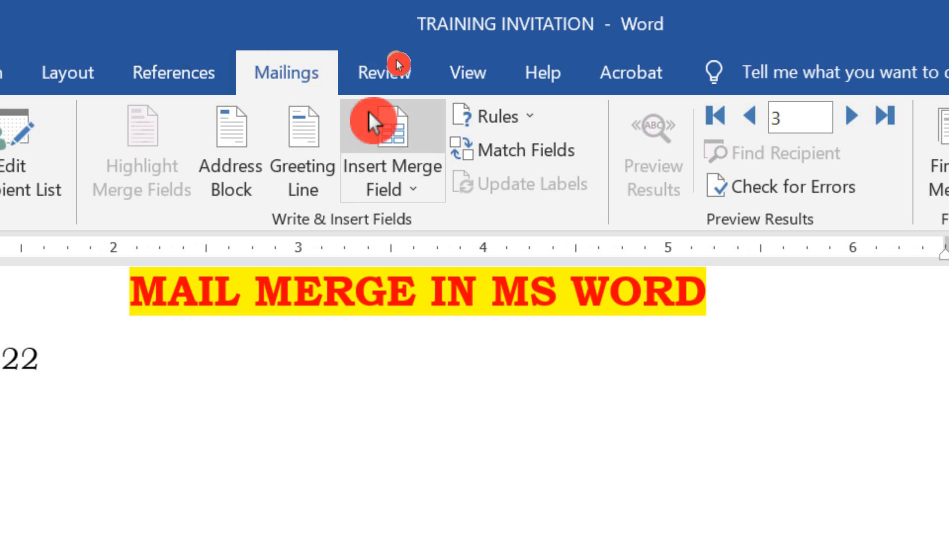
Insert the First_Name and Last_Name merge fields after "Dear" in the salutation
{"action": "left_click", "coordinate": [402, 194]}
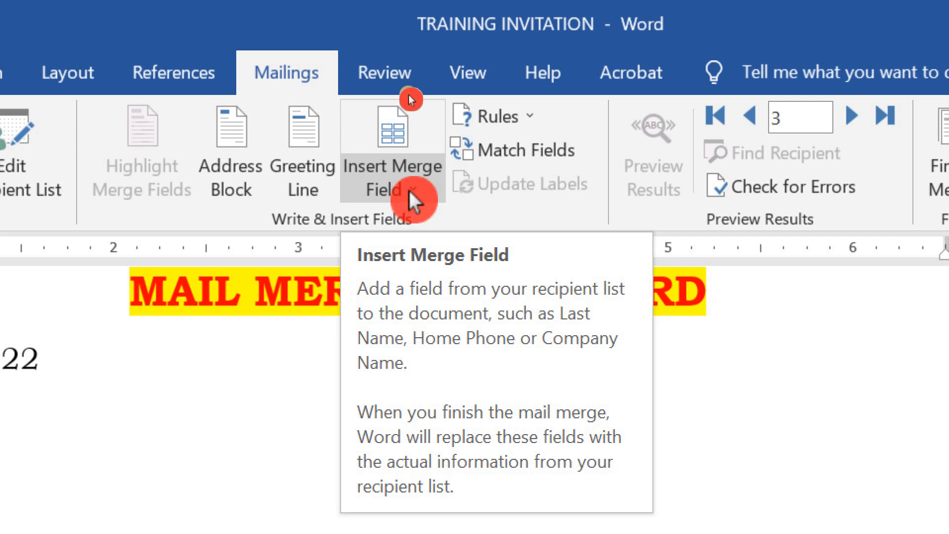
{"action": "left_click", "coordinate": [414, 187]}
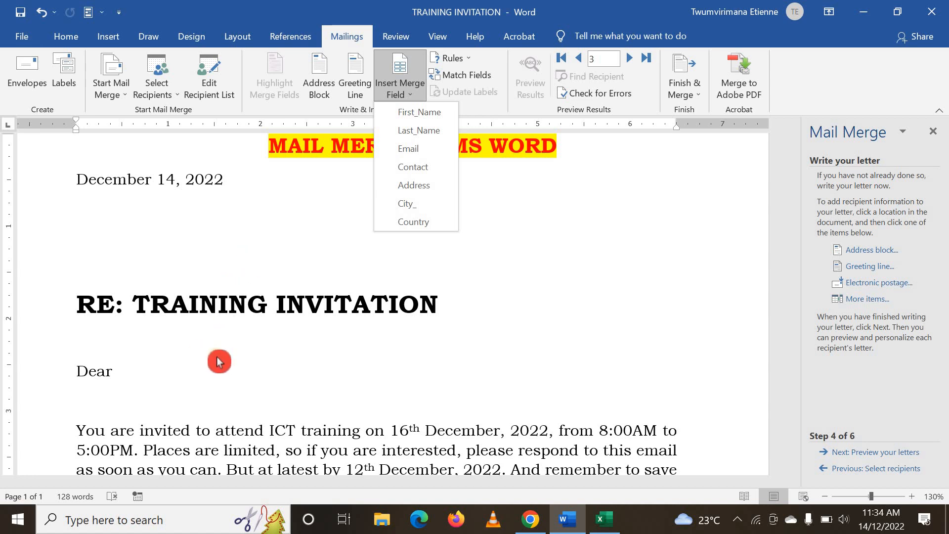
{"action": "left_click", "coordinate": [163, 368]}
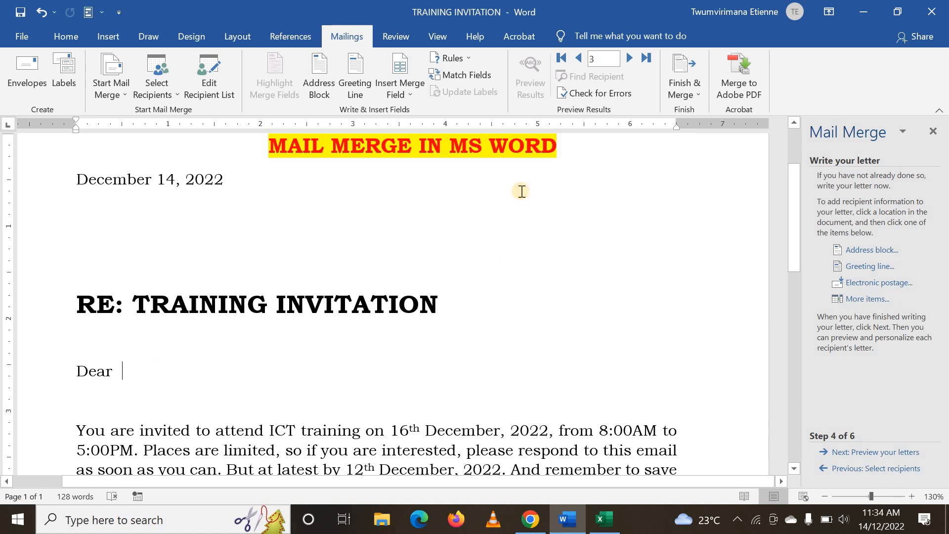
{"action": "left_click", "coordinate": [407, 99]}
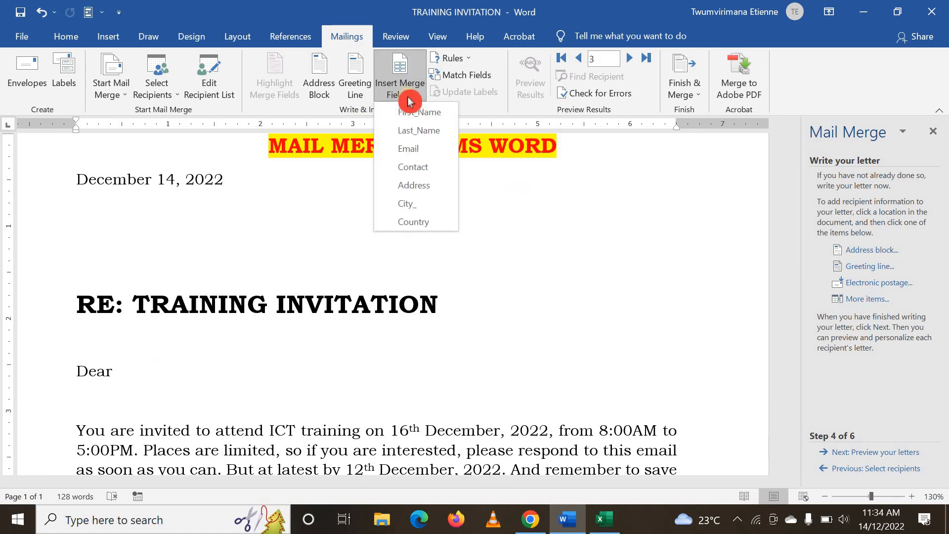
{"action": "left_click", "coordinate": [412, 106]}
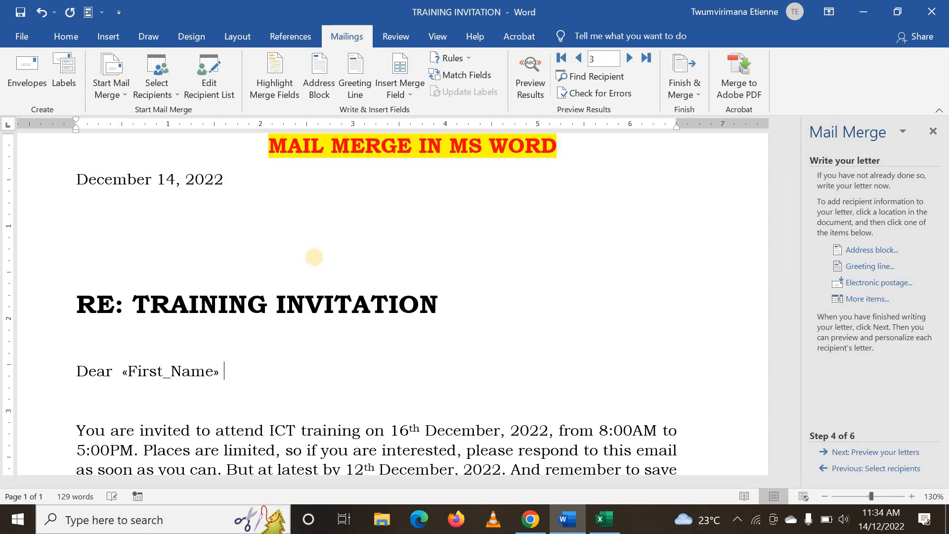
{"action": "left_click", "coordinate": [411, 103]}
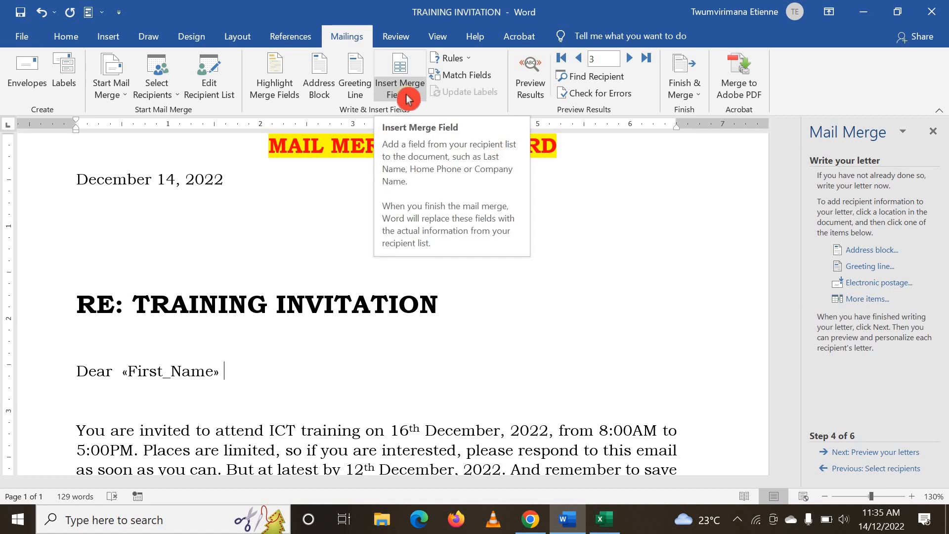
{"action": "left_click", "coordinate": [402, 96]}
{"action": "left_click", "coordinate": [419, 134]}
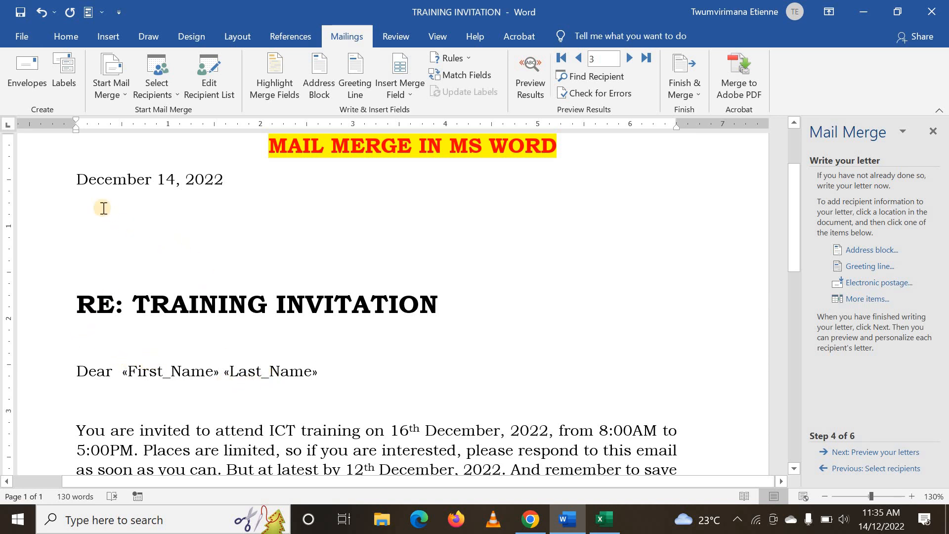
Insert the Address merge field on the line below the date and start a new line after it
{"action": "left_click", "coordinate": [85, 196]}
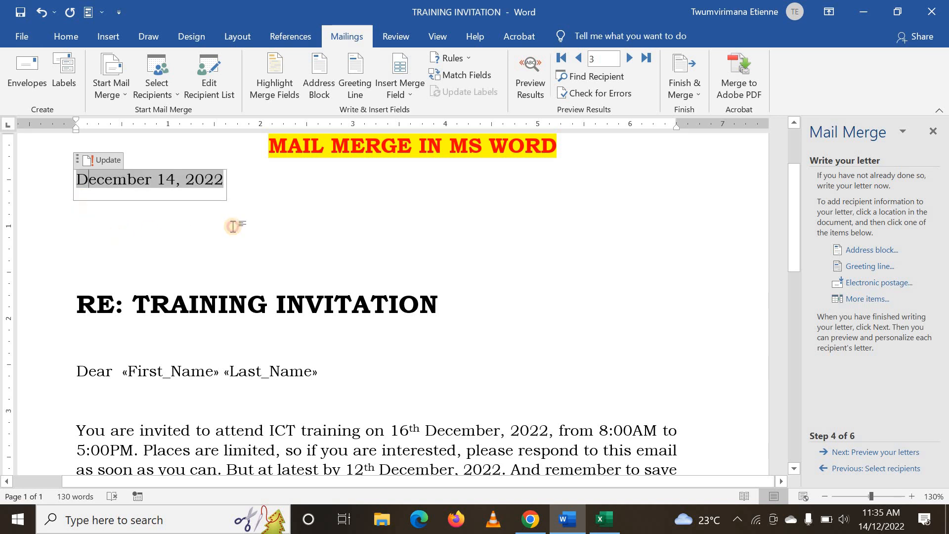
{"action": "left_click", "coordinate": [155, 231]}
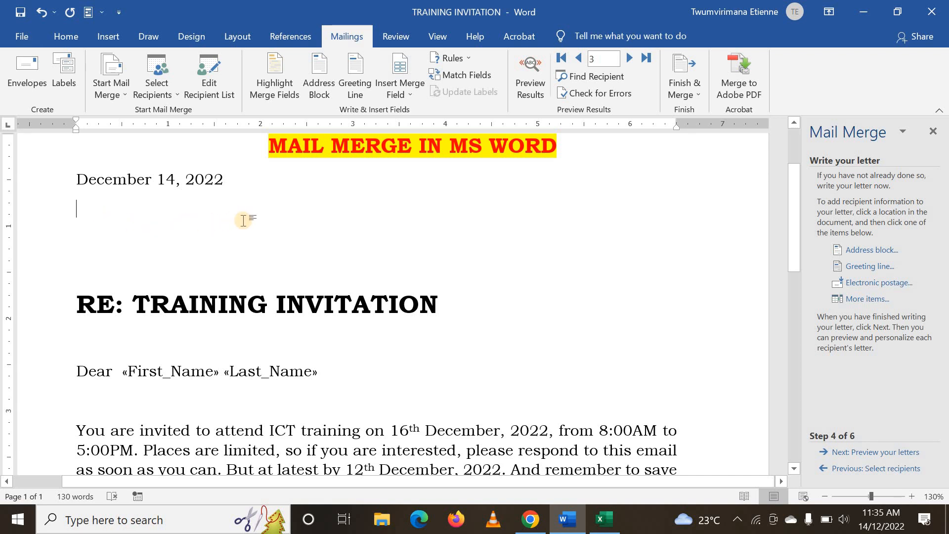
{"action": "left_click", "coordinate": [412, 101]}
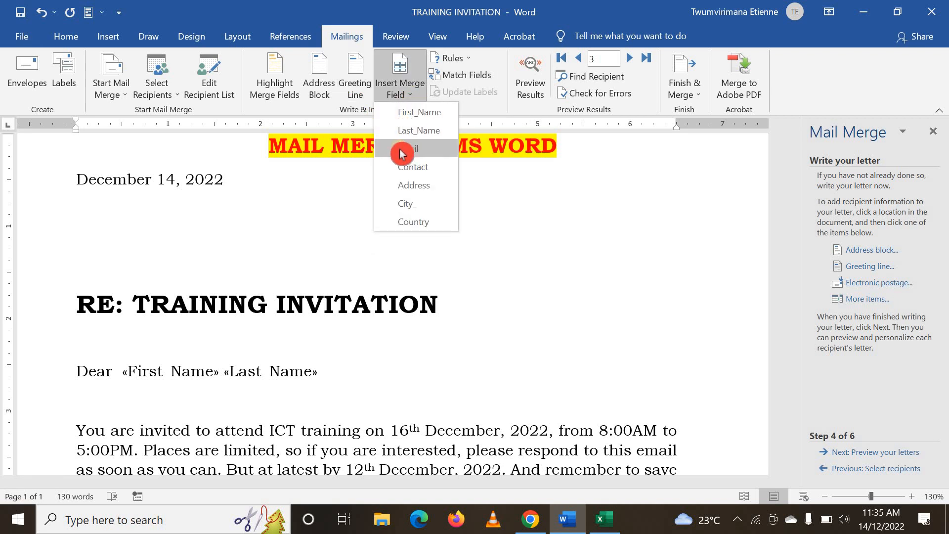
{"action": "left_click", "coordinate": [411, 183]}
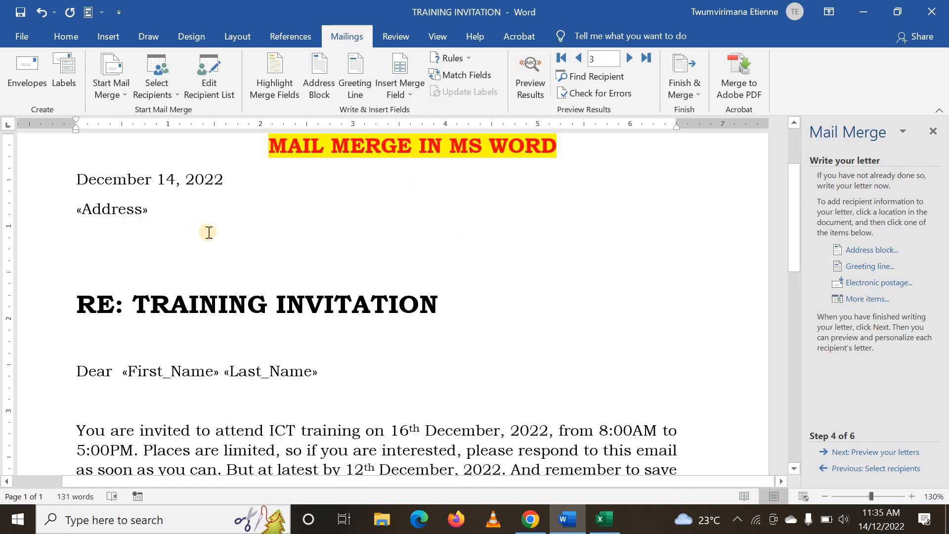
{"action": "key", "text": "Return"}
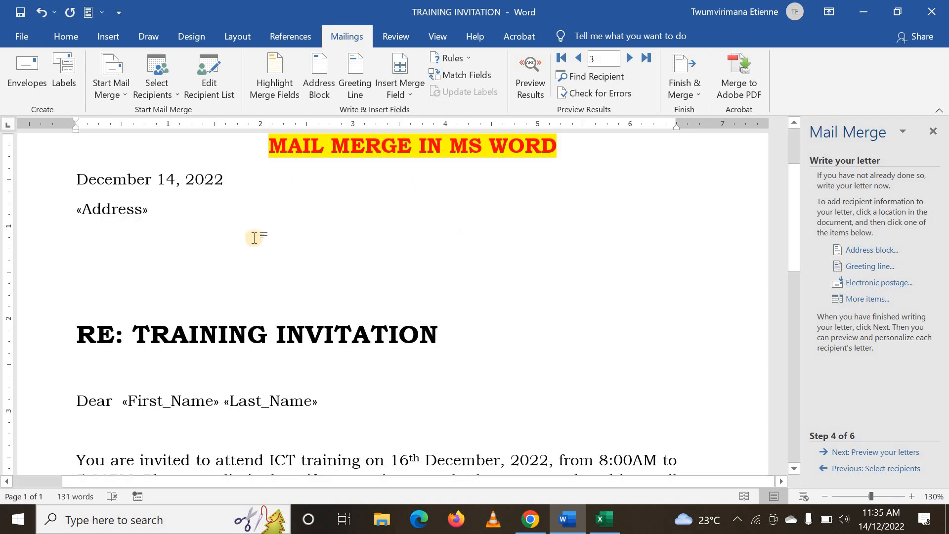
Add the City_ and Country merge fields on separate lines below the Address field
{"action": "left_click", "coordinate": [416, 92]}
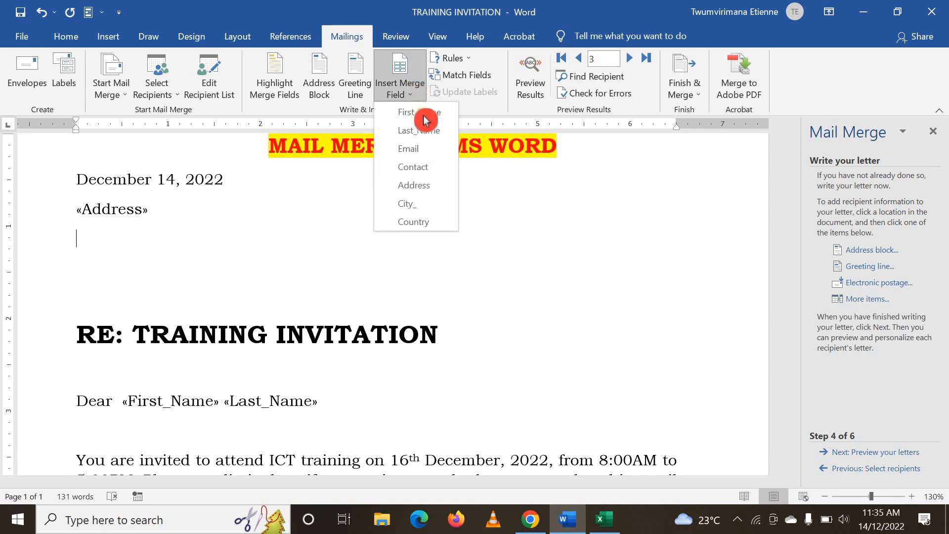
{"action": "left_click", "coordinate": [421, 204]}
{"action": "key", "text": "Return"}
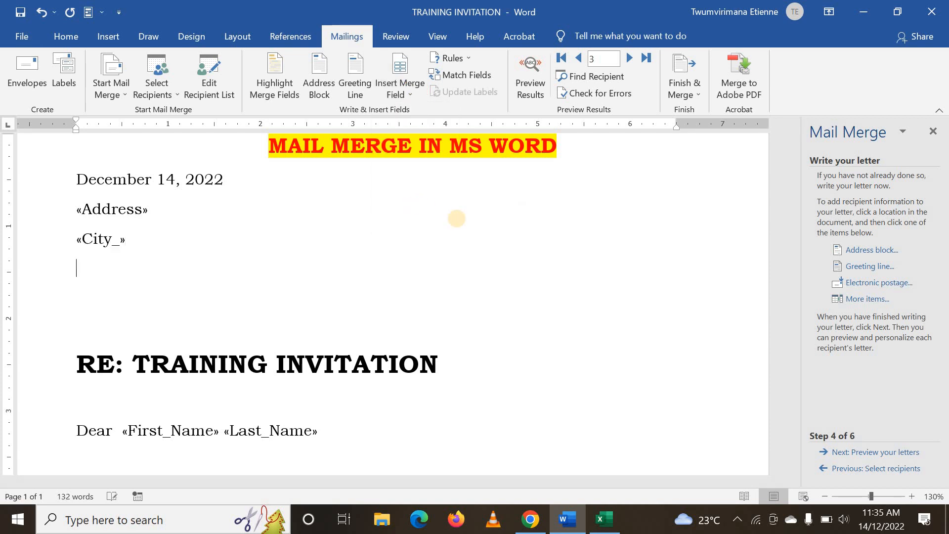
{"action": "left_click", "coordinate": [412, 96]}
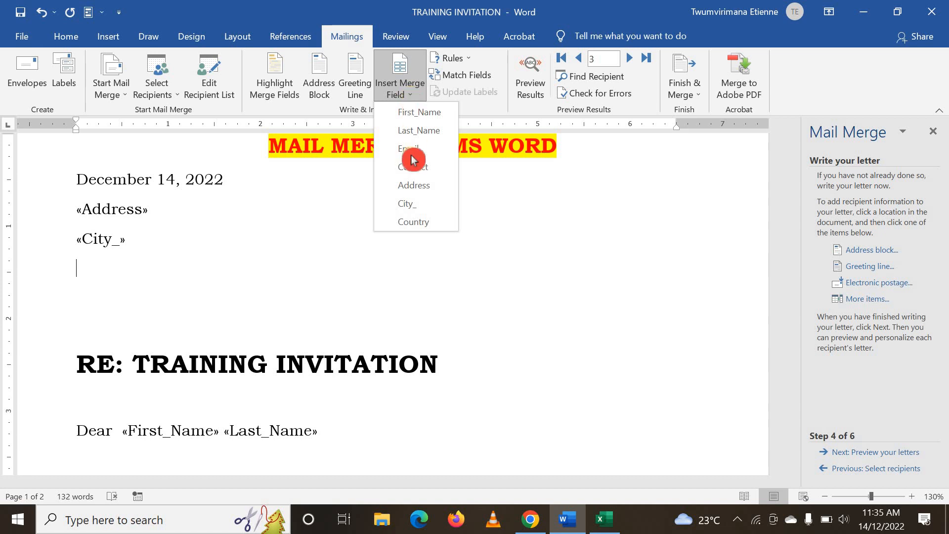
{"action": "left_click", "coordinate": [418, 221]}
{"action": "key", "text": "Return"}
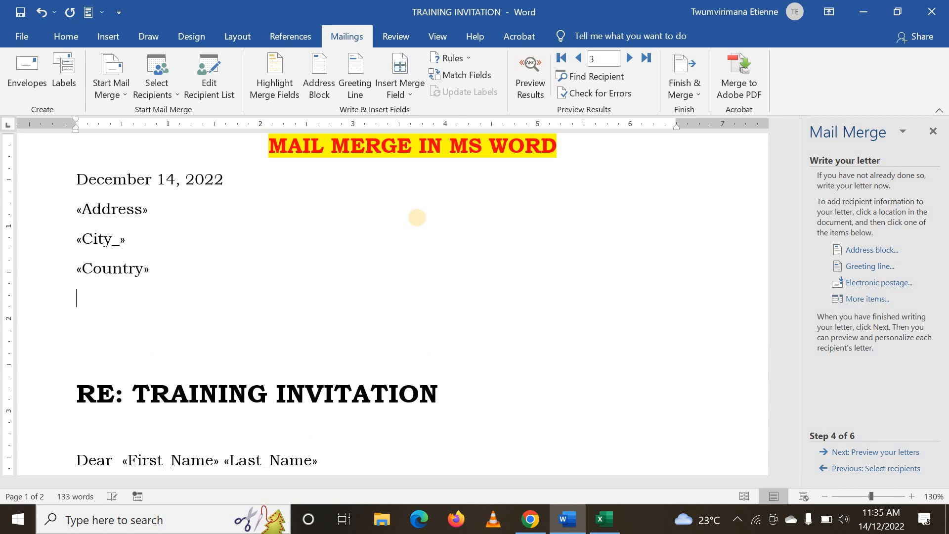
Add the Email and Contact merge fields on separate lines below the Country field
{"action": "left_click", "coordinate": [415, 102]}
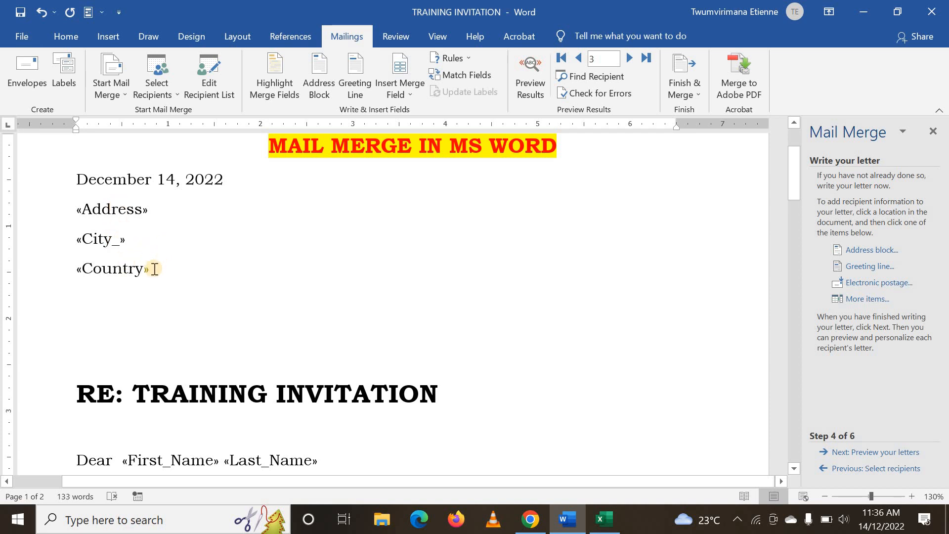
{"action": "left_click", "coordinate": [414, 99]}
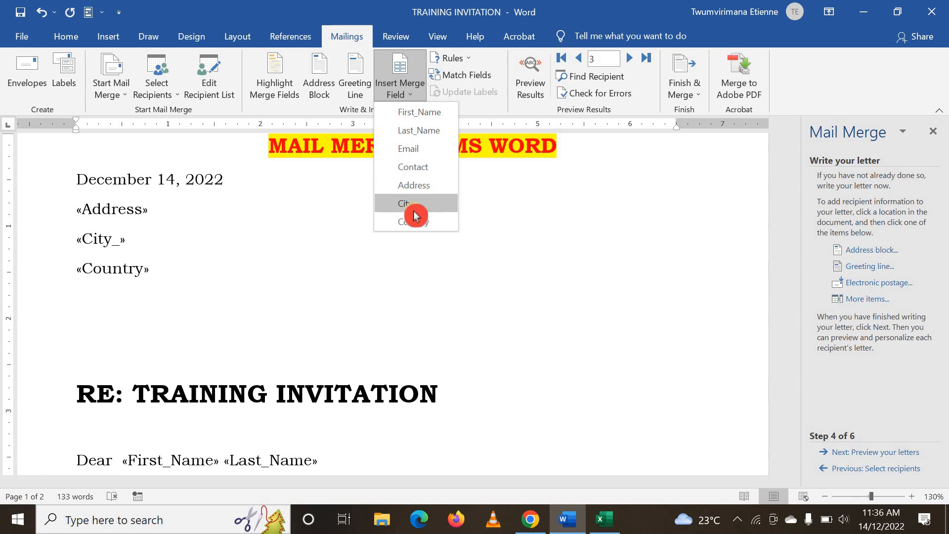
{"action": "left_click", "coordinate": [415, 153]}
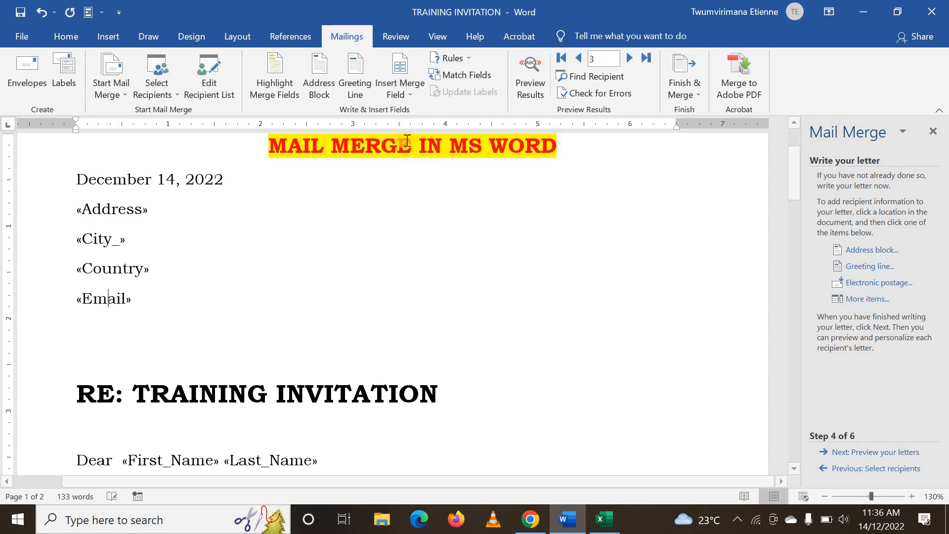
{"action": "key", "text": "Return"}
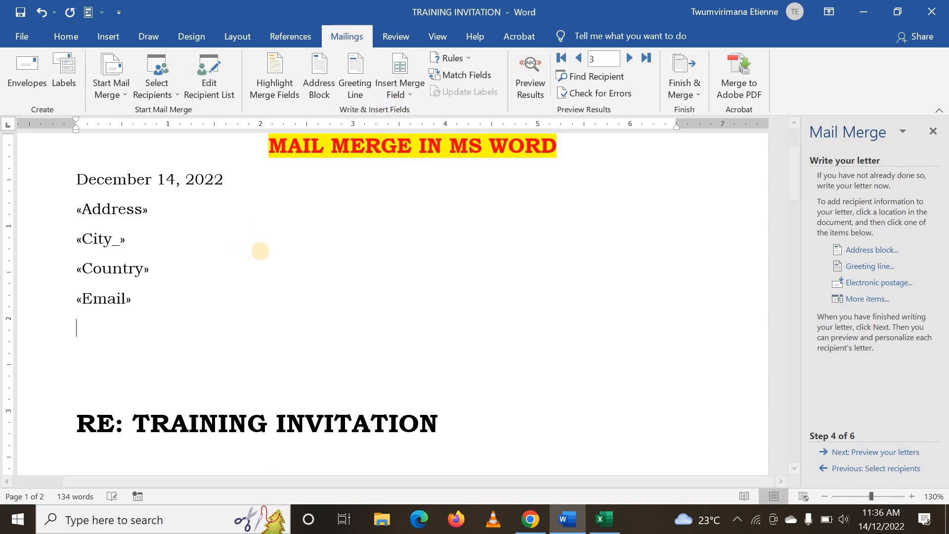
{"action": "left_click", "coordinate": [410, 95]}
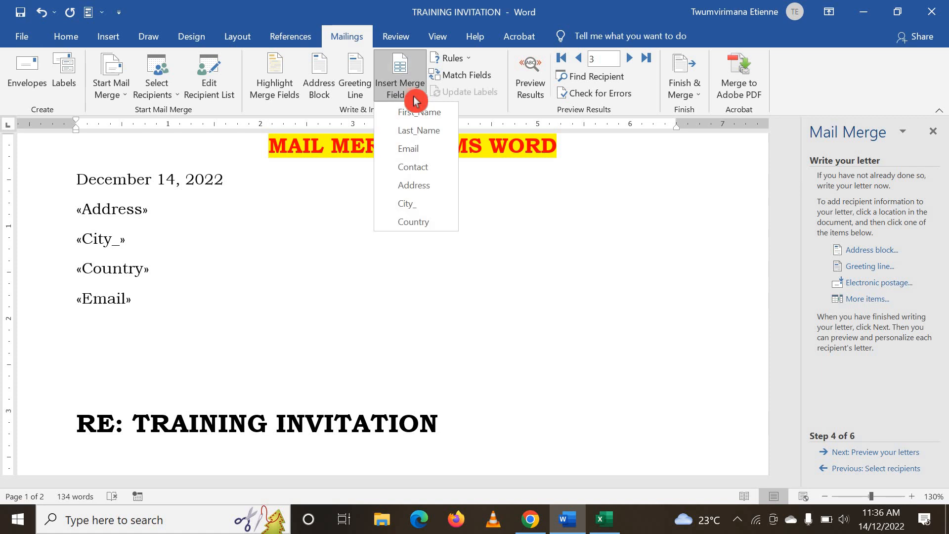
{"action": "left_click", "coordinate": [420, 168]}
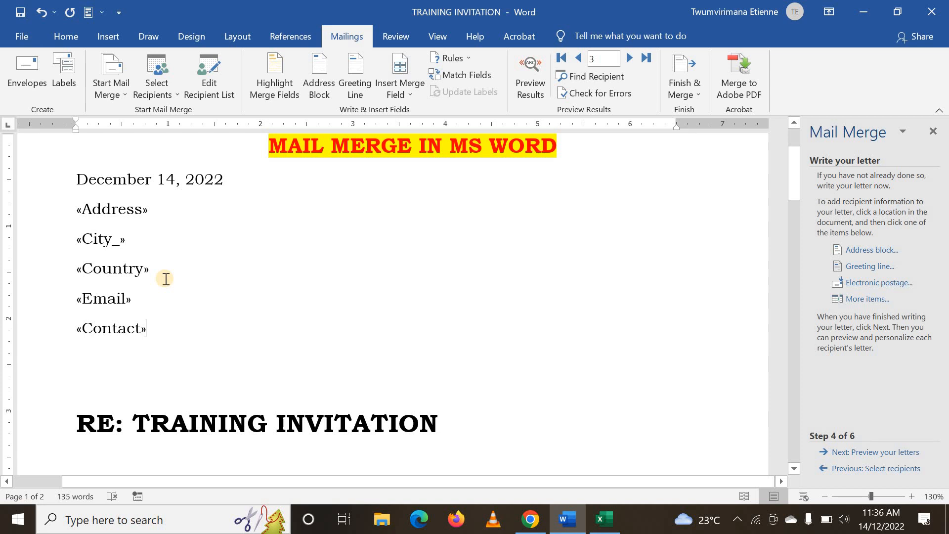
Check the merge fields in the heading and salutation, and advance the wizard to previewing the letters
{"action": "scroll", "coordinate": [165, 279], "scroll_direction": "down", "scroll_amount": 3}
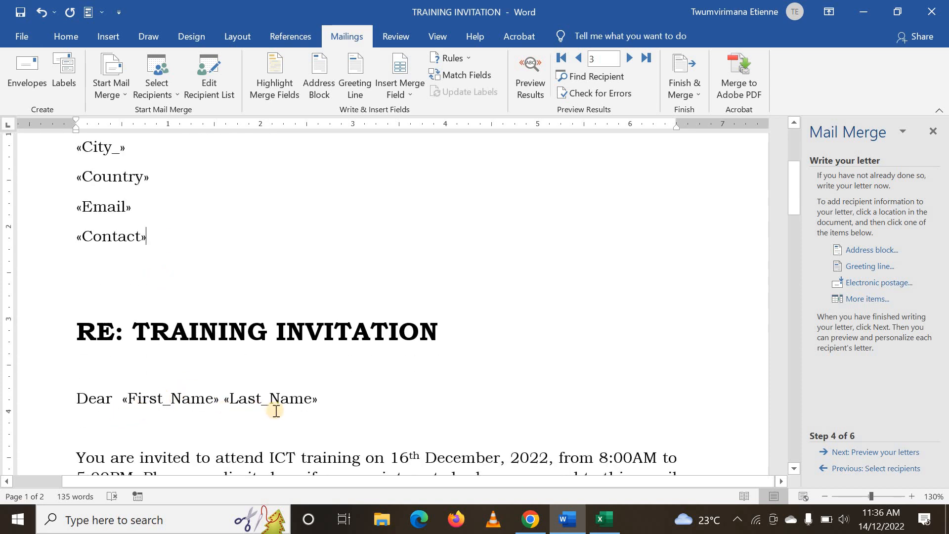
{"action": "left_click", "coordinate": [216, 403]}
{"action": "left_click", "coordinate": [253, 401]}
{"action": "left_click", "coordinate": [348, 405]}
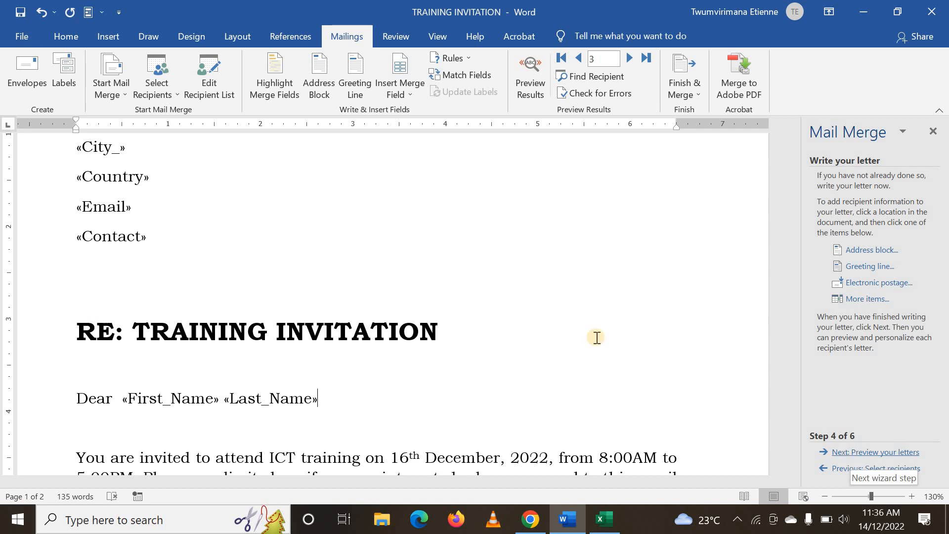
{"action": "scroll", "coordinate": [581, 324], "scroll_direction": "up", "scroll_amount": 1}
{"action": "left_click", "coordinate": [853, 441]}
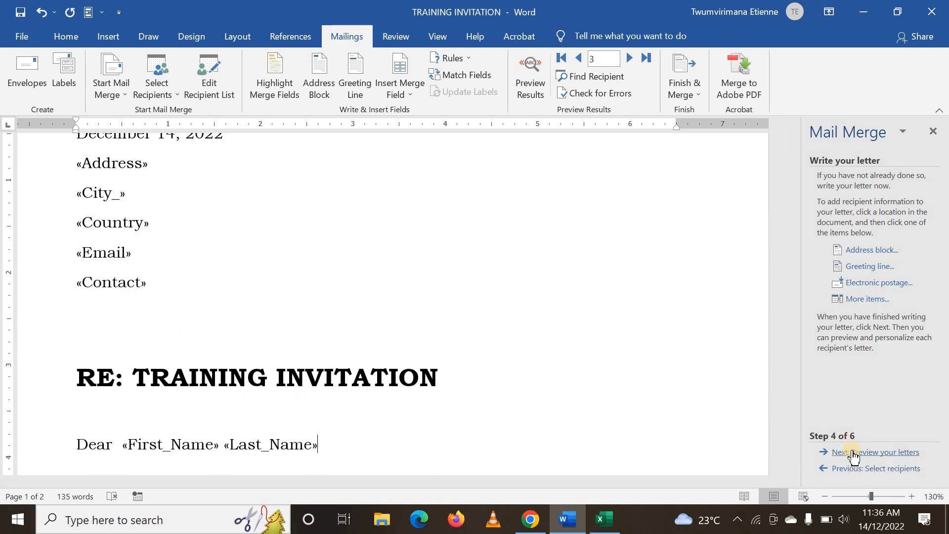
{"action": "scroll", "coordinate": [593, 356], "scroll_direction": "up", "scroll_amount": 1}
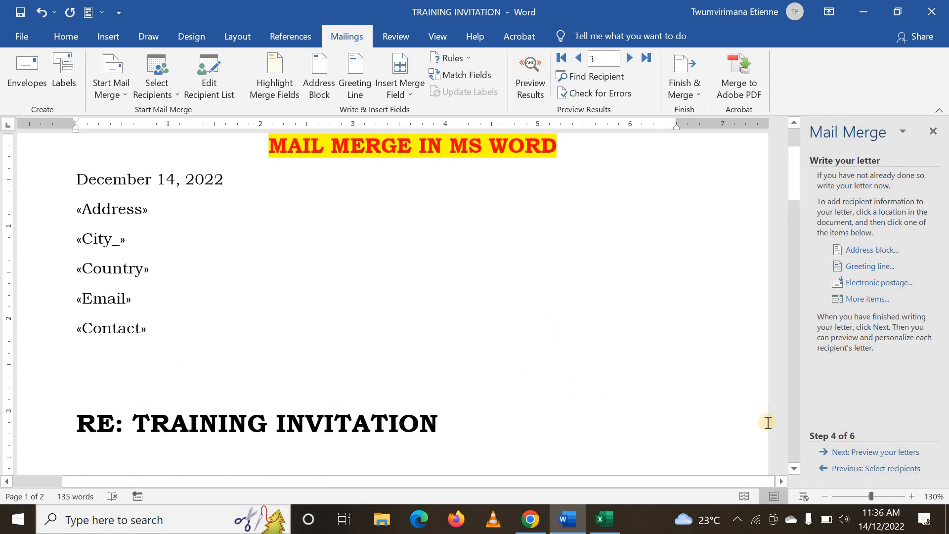
{"action": "left_click", "coordinate": [855, 451]}
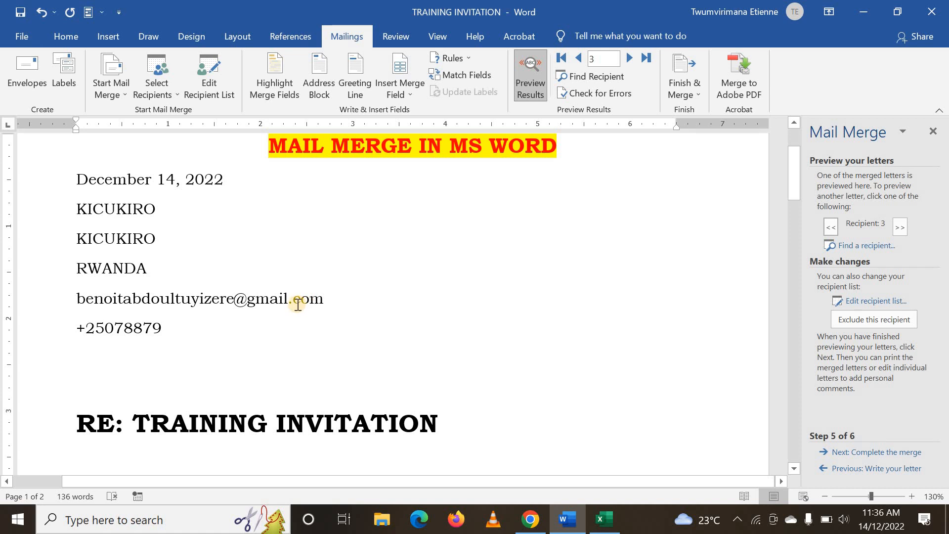
Examine the merged address lines and salutation for recipient 3, and move the preview forward to recipient 5
{"action": "scroll", "coordinate": [214, 285], "scroll_direction": "down", "scroll_amount": 1}
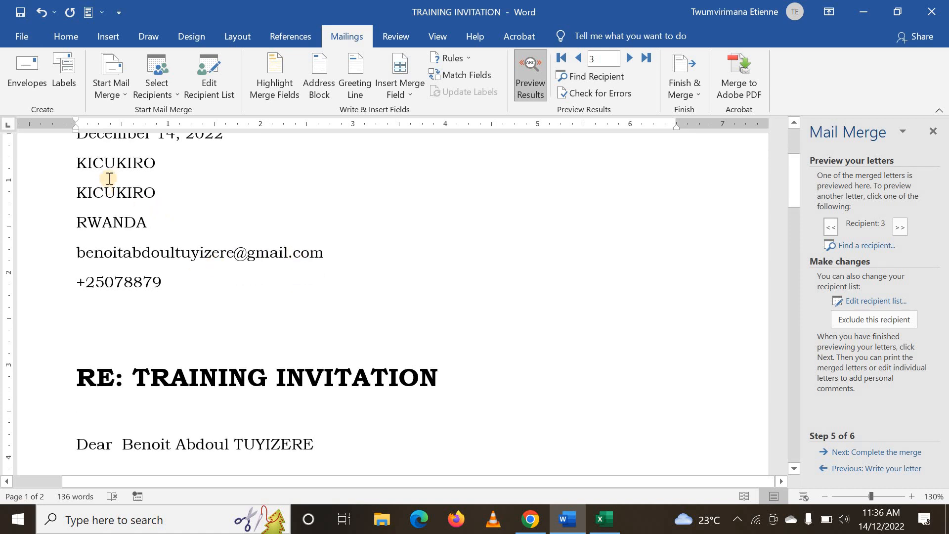
{"action": "scroll", "coordinate": [133, 187], "scroll_direction": "down", "scroll_amount": 2}
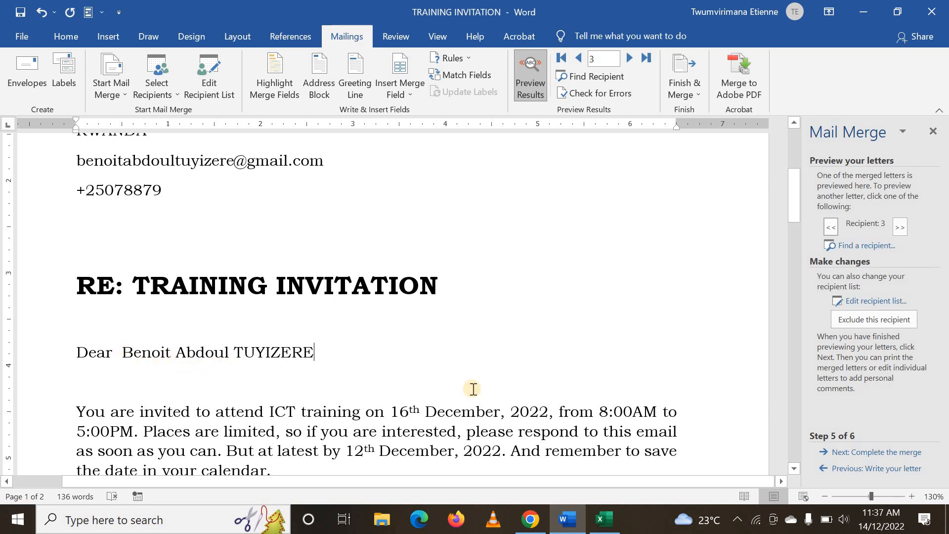
{"action": "left_click", "coordinate": [857, 436]}
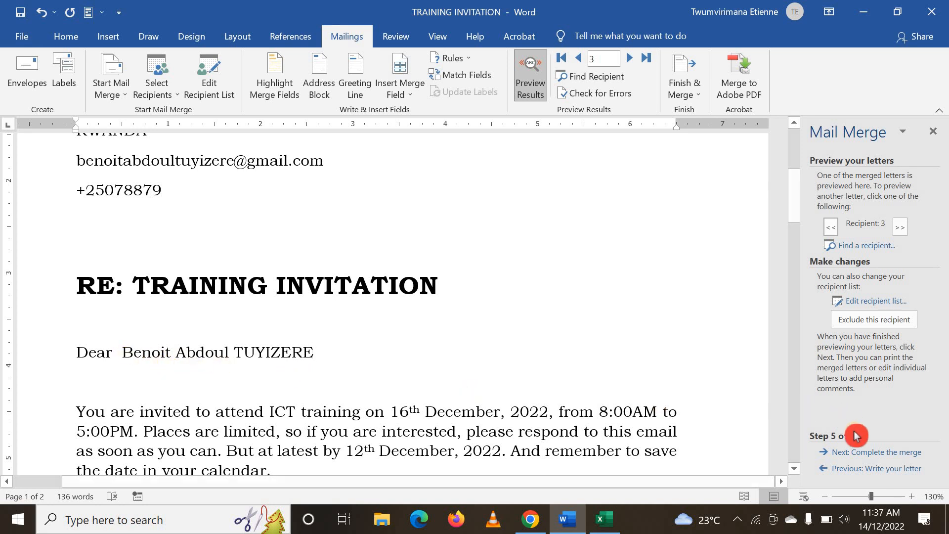
{"action": "left_click", "coordinate": [832, 231]}
{"action": "left_click", "coordinate": [901, 228]}
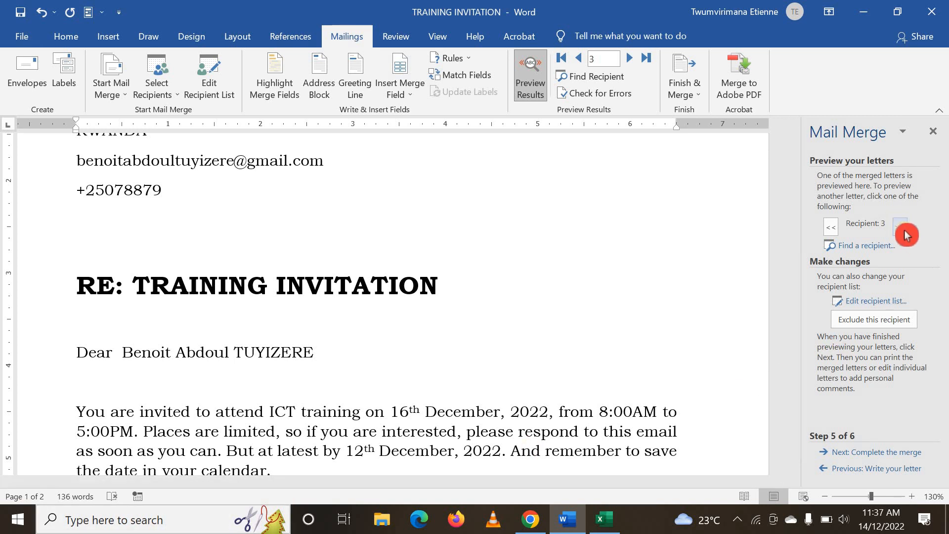
{"action": "left_click", "coordinate": [902, 230]}
{"action": "left_click", "coordinate": [903, 229]}
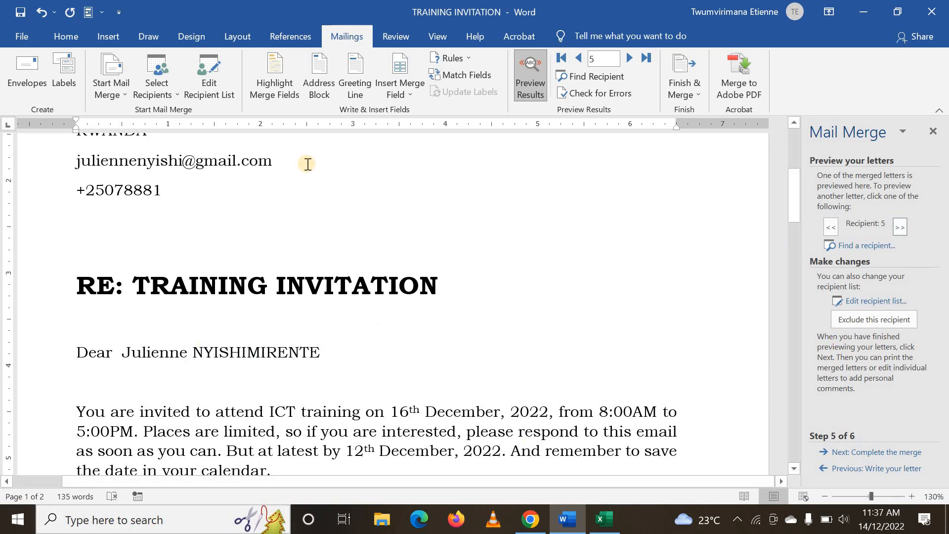
Check the address lines in recipient 5's letter and return the preview to recipient 3
{"action": "scroll", "coordinate": [336, 212], "scroll_direction": "up", "scroll_amount": 3}
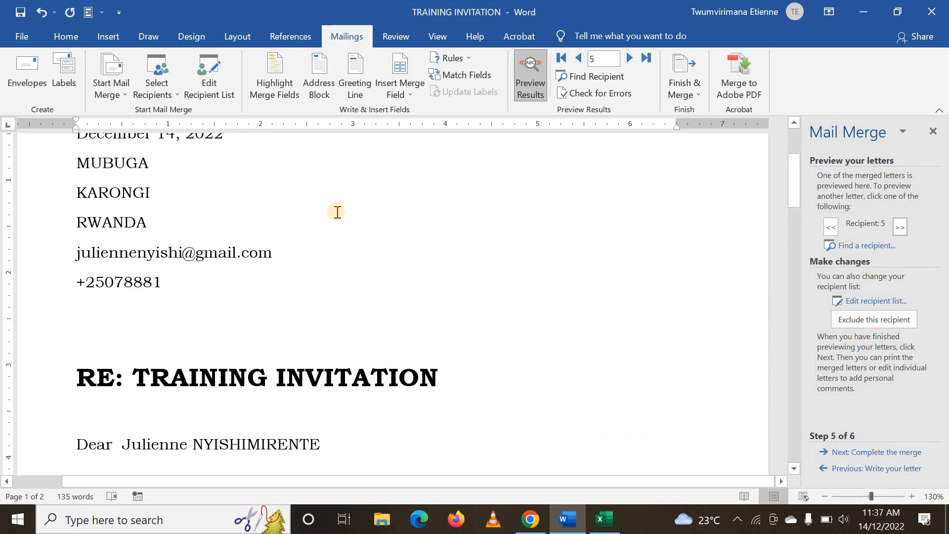
{"action": "left_click", "coordinate": [867, 236]}
{"action": "left_click", "coordinate": [832, 231]}
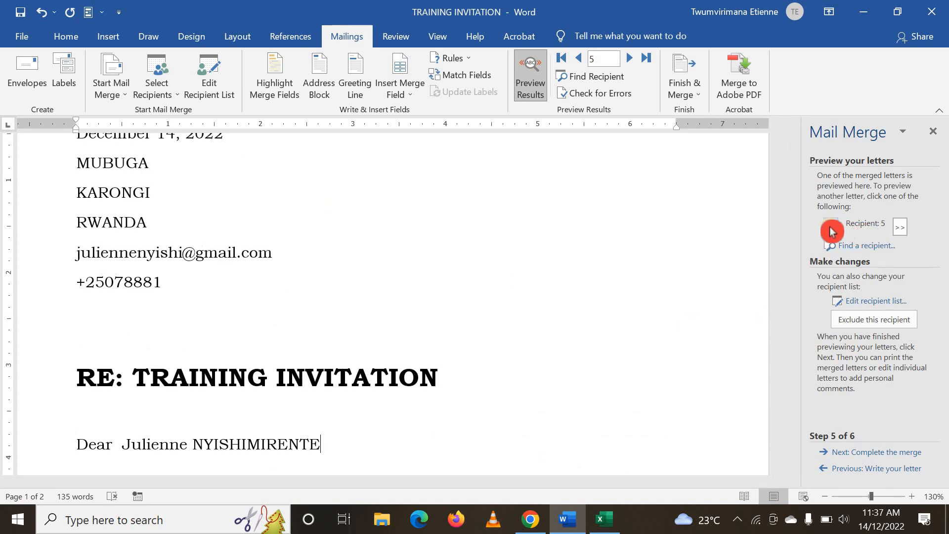
{"action": "left_click", "coordinate": [832, 231]}
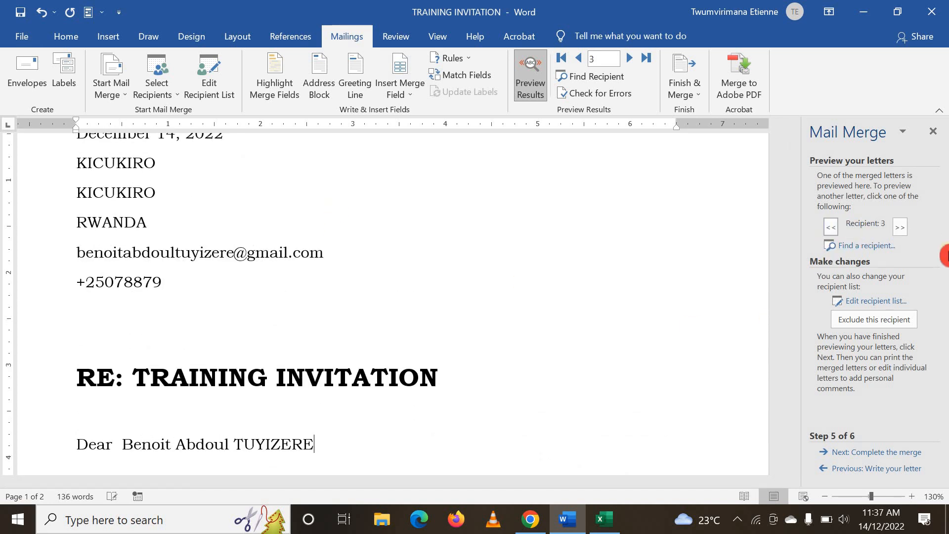
Preview recipient 4's letter, reading through its address lines, salutation and body text
{"action": "left_click", "coordinate": [899, 229]}
{"action": "scroll", "coordinate": [458, 287], "scroll_direction": "down", "scroll_amount": 6}
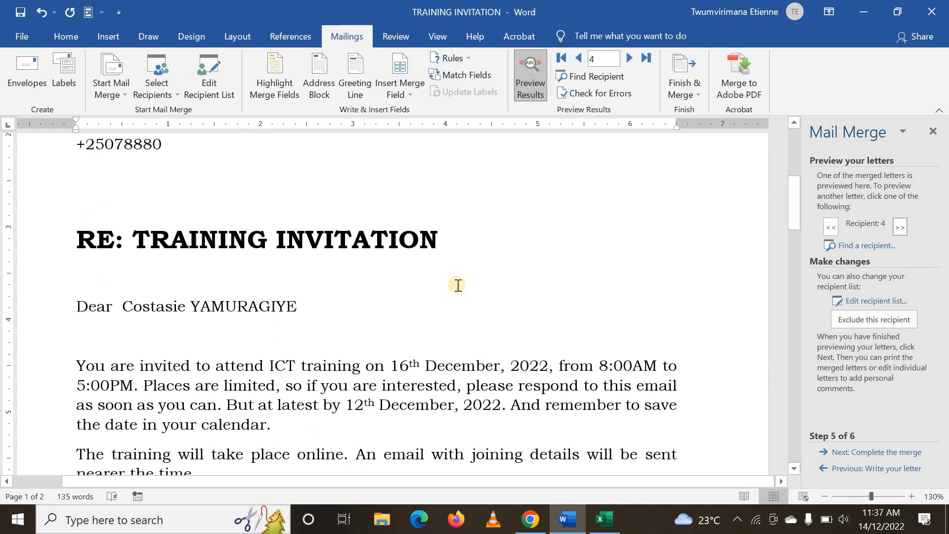
{"action": "scroll", "coordinate": [359, 289], "scroll_direction": "up", "scroll_amount": 5}
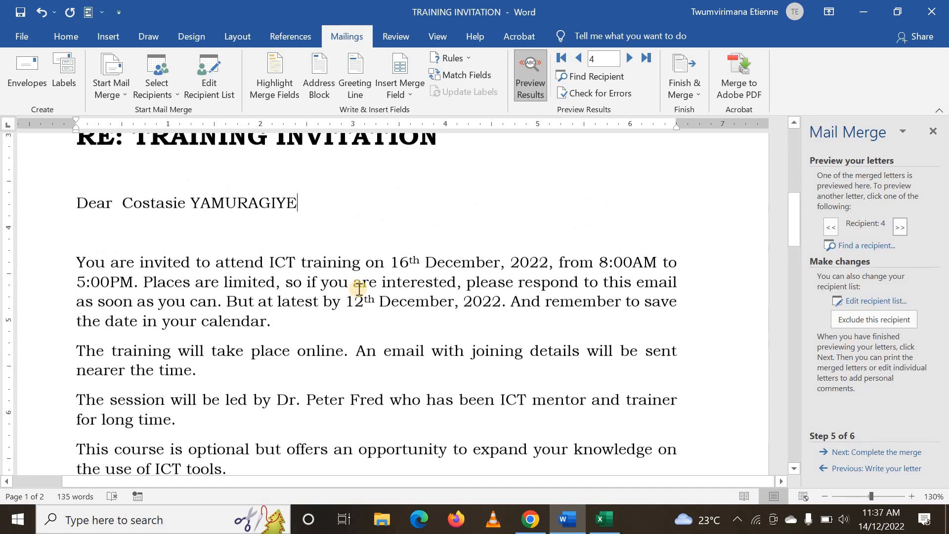
{"action": "scroll", "coordinate": [358, 289], "scroll_direction": "up", "scroll_amount": 5}
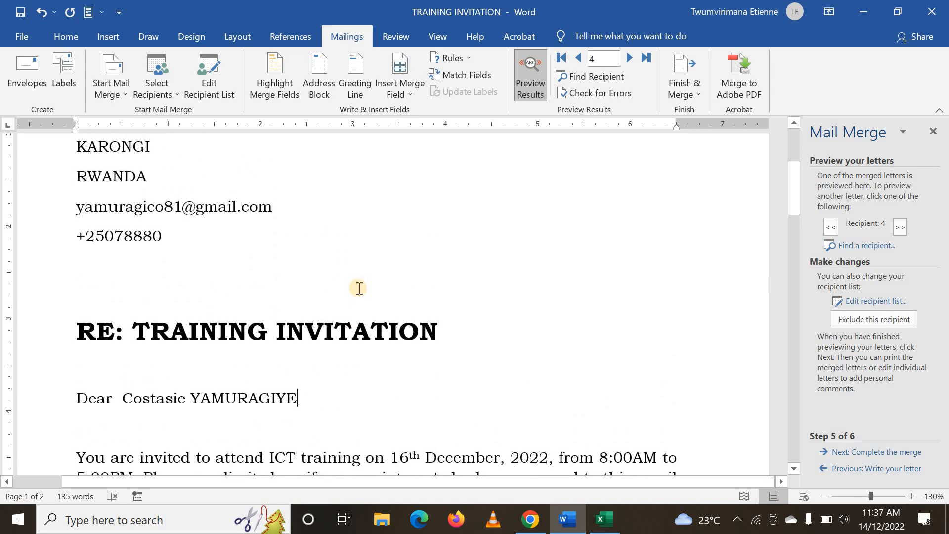
{"action": "scroll", "coordinate": [359, 287], "scroll_direction": "down", "scroll_amount": 2}
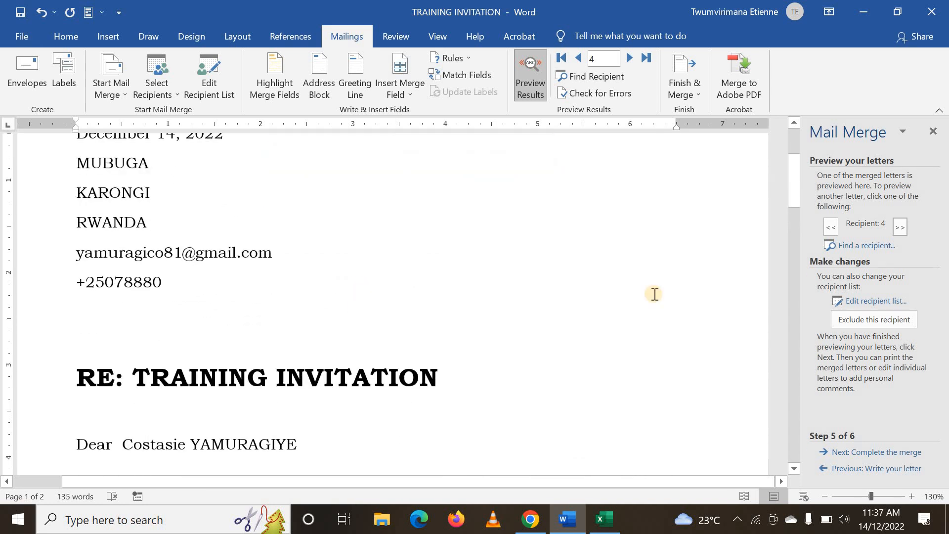
Step the letter preview forward to recipient 7 and back to recipient 6
{"action": "left_click", "coordinate": [899, 227]}
{"action": "left_click", "coordinate": [904, 230]}
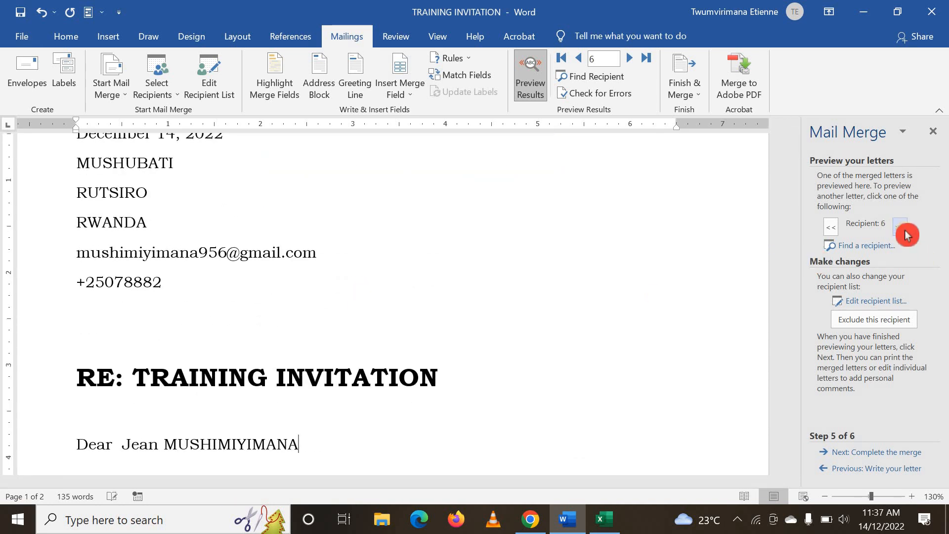
{"action": "left_click", "coordinate": [902, 228]}
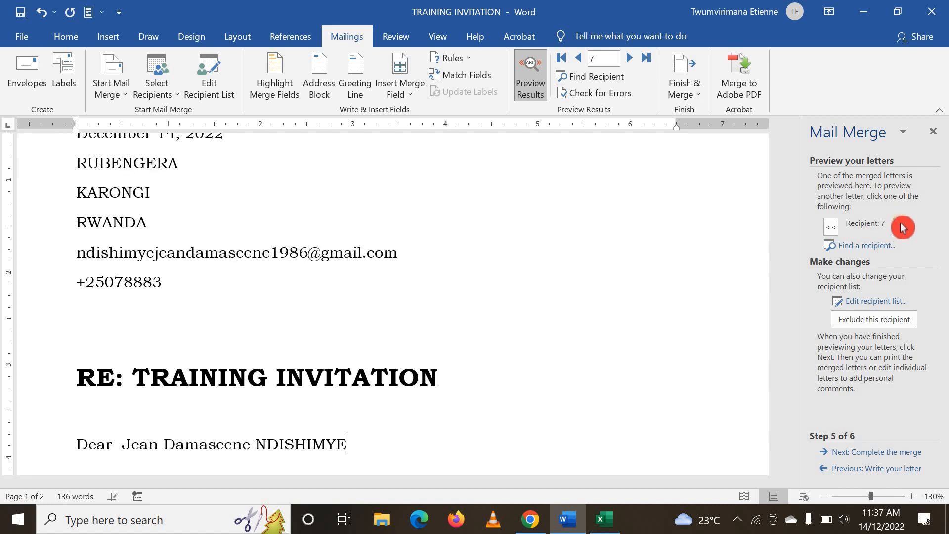
{"action": "left_click", "coordinate": [833, 231]}
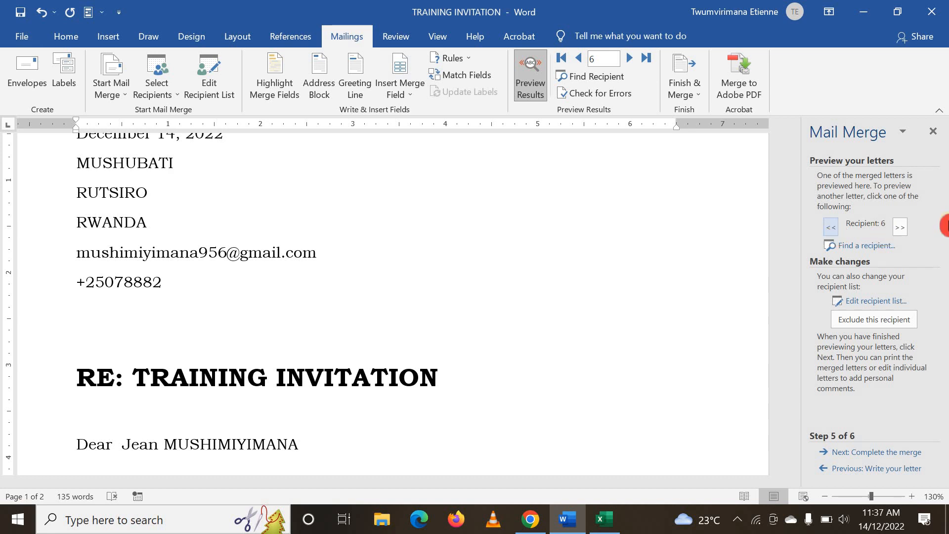
Preview recipient 7's letter and check its address lines and salutation
{"action": "left_click", "coordinate": [901, 228]}
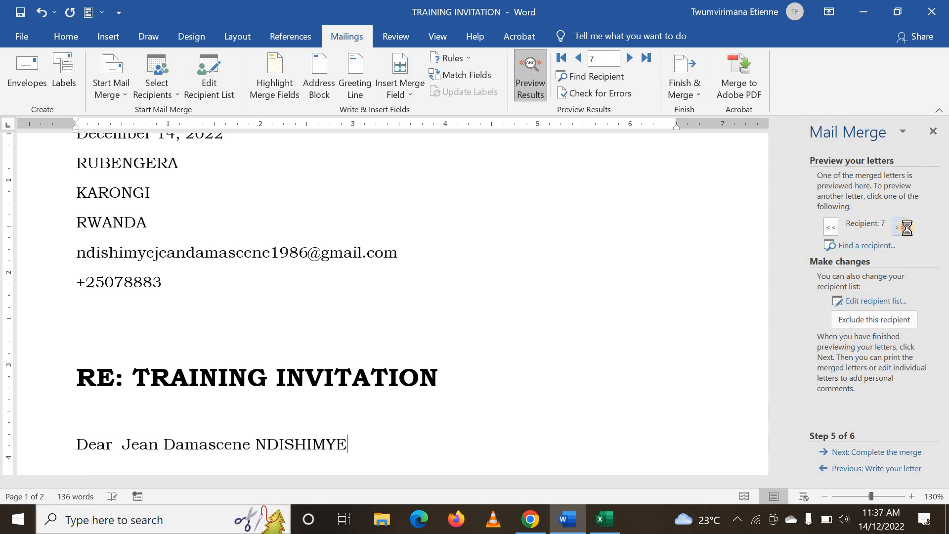
{"action": "scroll", "coordinate": [701, 258], "scroll_direction": "up", "scroll_amount": 1}
{"action": "scroll", "coordinate": [704, 259], "scroll_direction": "down", "scroll_amount": 1}
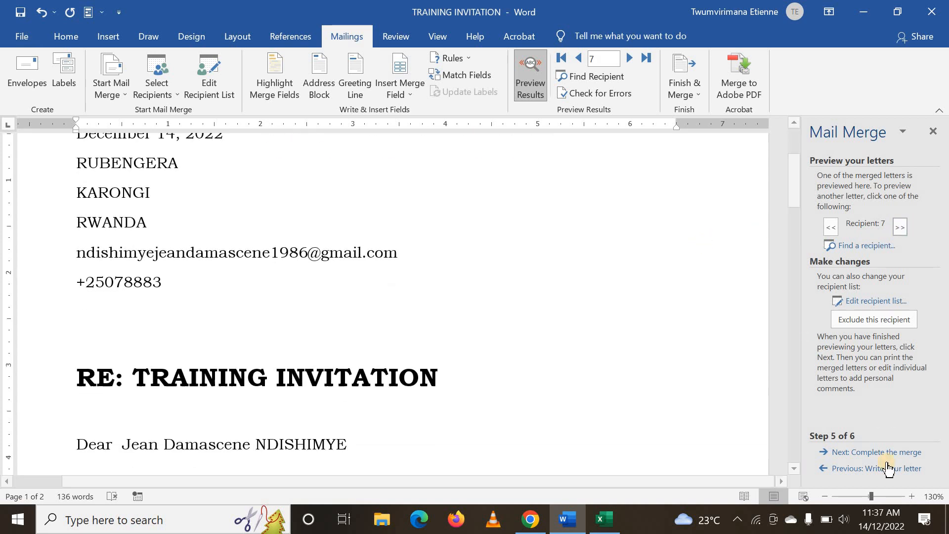
Advance the Mail Merge wizard to the Complete the merge stage and look over recipient 7's letter
{"action": "left_click", "coordinate": [859, 453]}
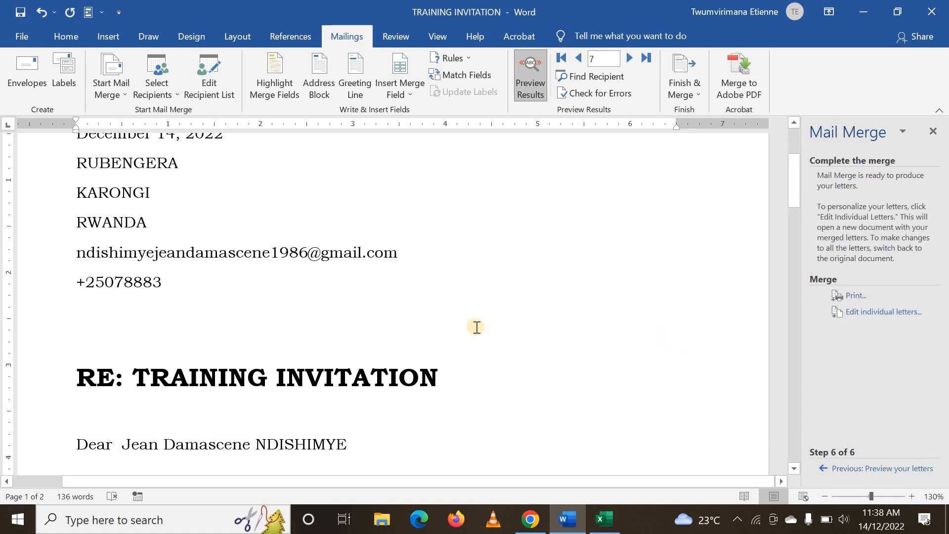
{"action": "scroll", "coordinate": [482, 325], "scroll_direction": "up", "scroll_amount": 3}
{"action": "scroll", "coordinate": [487, 325], "scroll_direction": "down", "scroll_amount": 1}
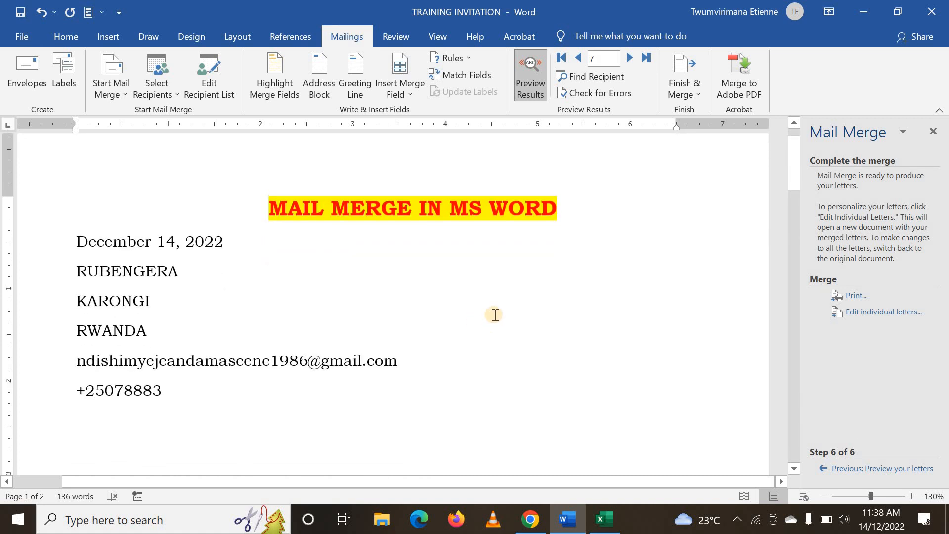
{"action": "scroll", "coordinate": [495, 314], "scroll_direction": "down", "scroll_amount": 5}
{"action": "scroll", "coordinate": [495, 314], "scroll_direction": "up", "scroll_amount": 5}
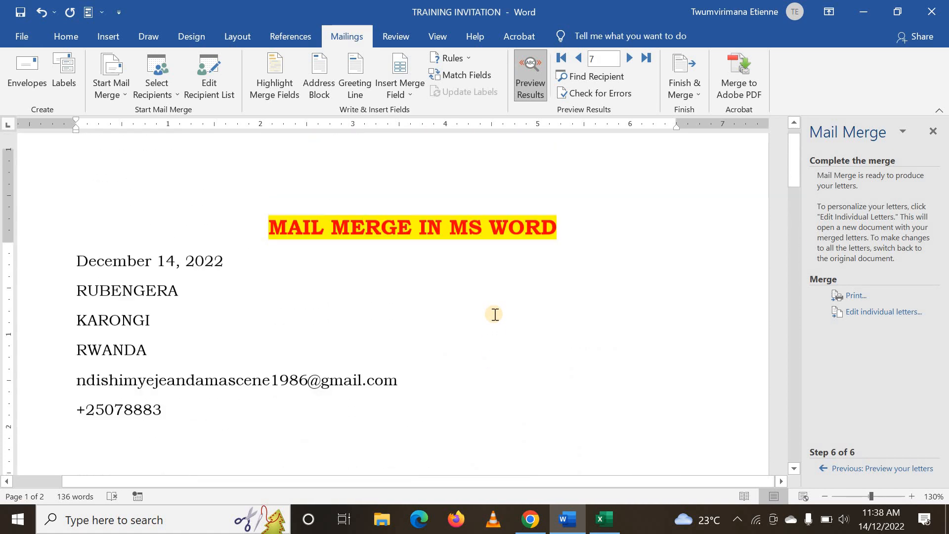
{"action": "scroll", "coordinate": [495, 314], "scroll_direction": "down", "scroll_amount": 5}
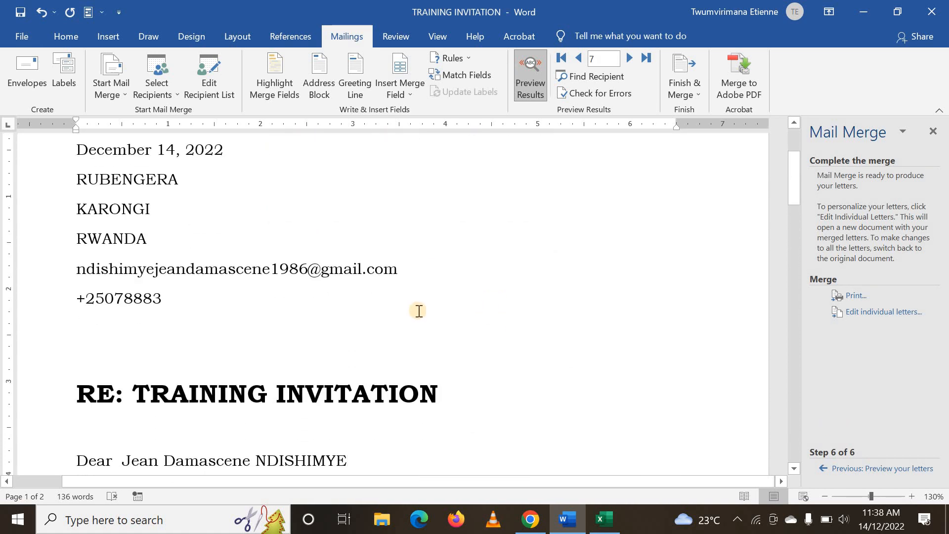
{"action": "scroll", "coordinate": [418, 311], "scroll_direction": "down", "scroll_amount": 2}
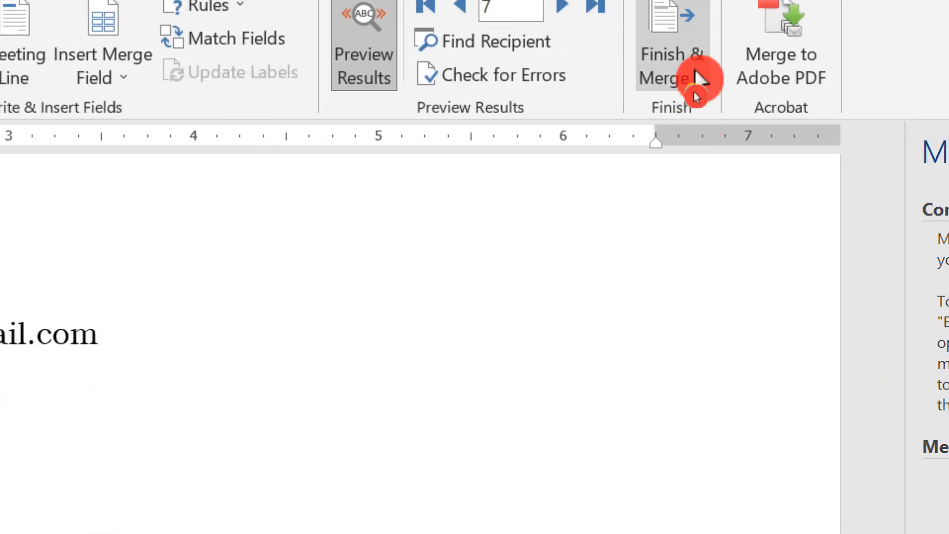
Merge all records to the printer, using Microsoft Print to PDF with one copy of all pages
{"action": "left_click", "coordinate": [695, 88]}
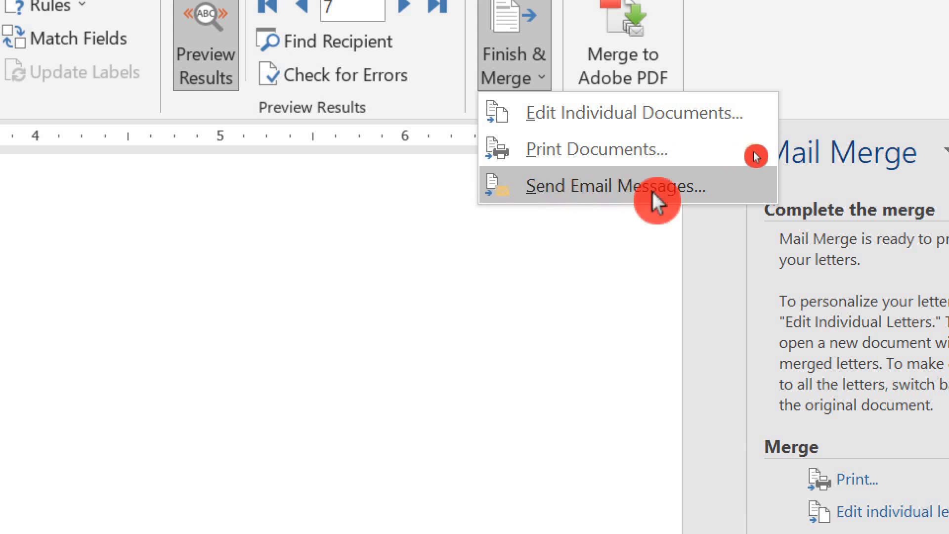
{"action": "left_click", "coordinate": [571, 153]}
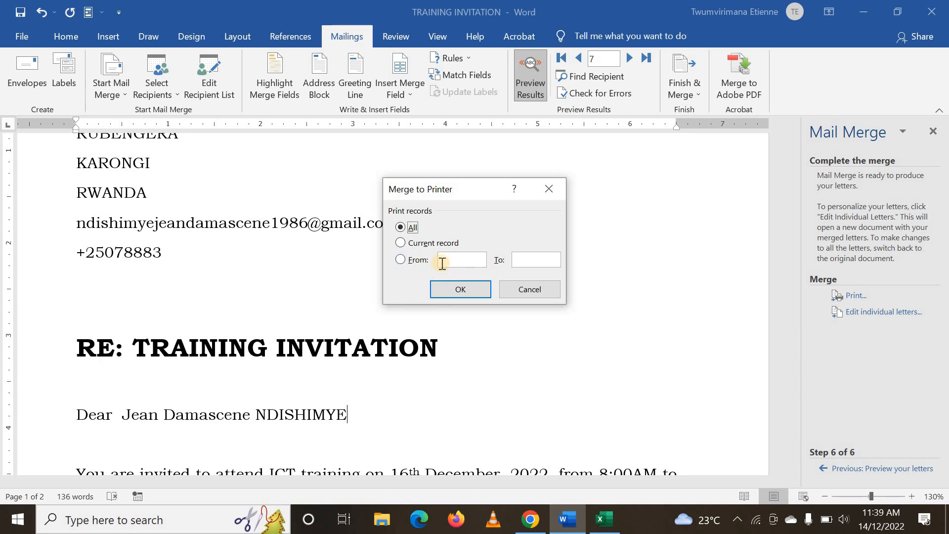
{"action": "left_click", "coordinate": [465, 297]}
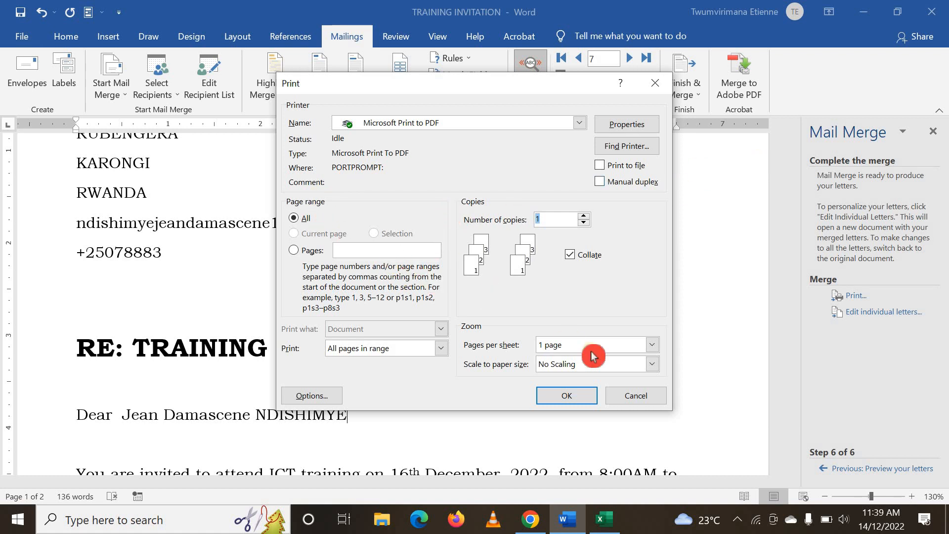
{"action": "left_click", "coordinate": [566, 401]}
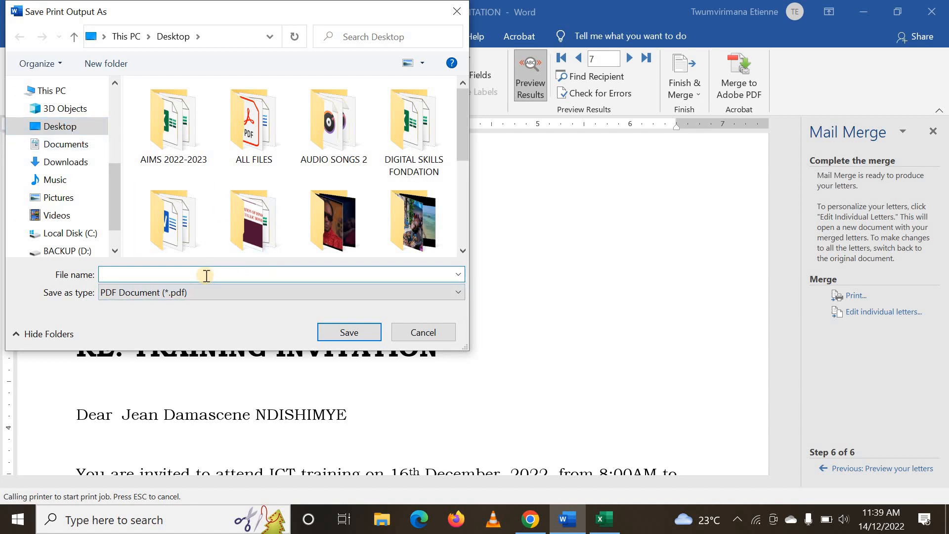
Save the print output on the Desktop as a PDF named TRAINING INVITATION 1
{"action": "type", "text": "TRA"}
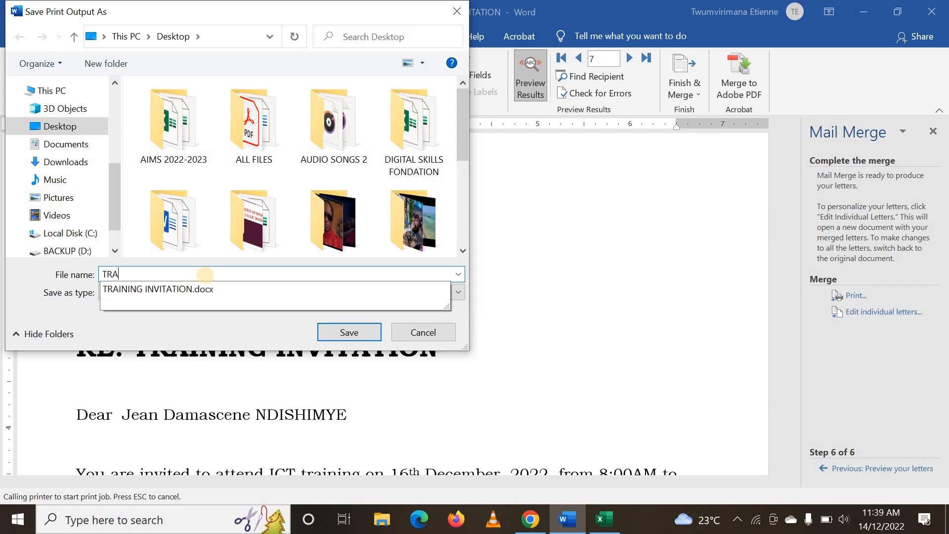
{"action": "left_click", "coordinate": [176, 289]}
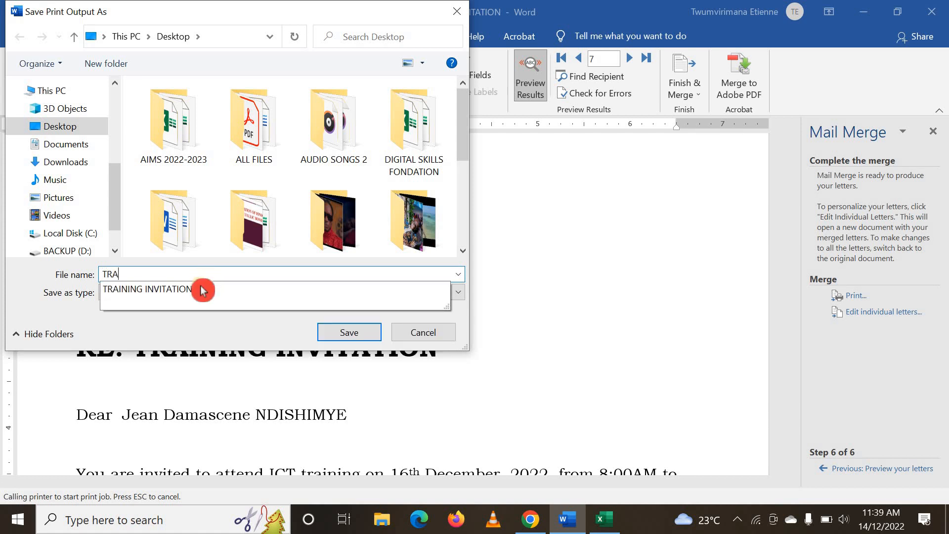
{"action": "left_click", "coordinate": [230, 271]}
{"action": "key", "text": "BackSpace"}
{"action": "key", "text": "BackSpace"}
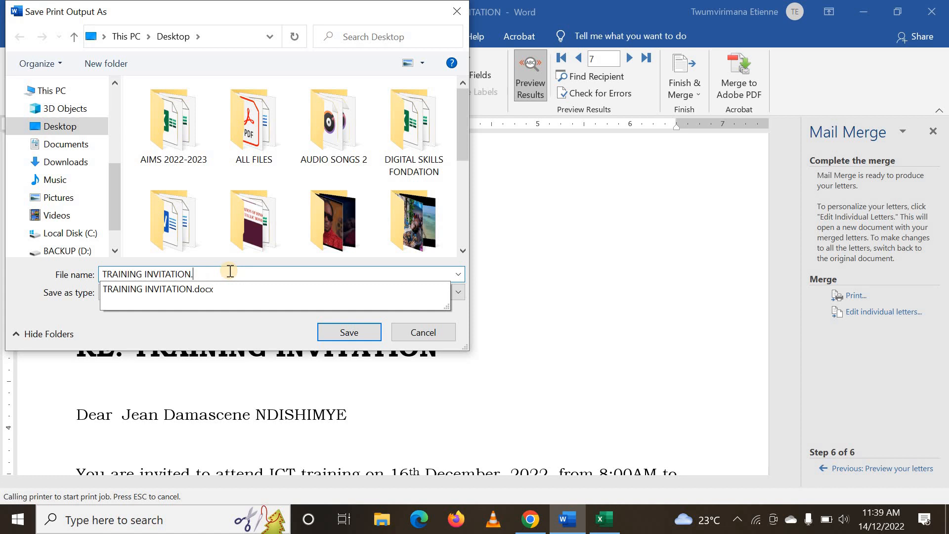
{"action": "key", "text": "Escape"}
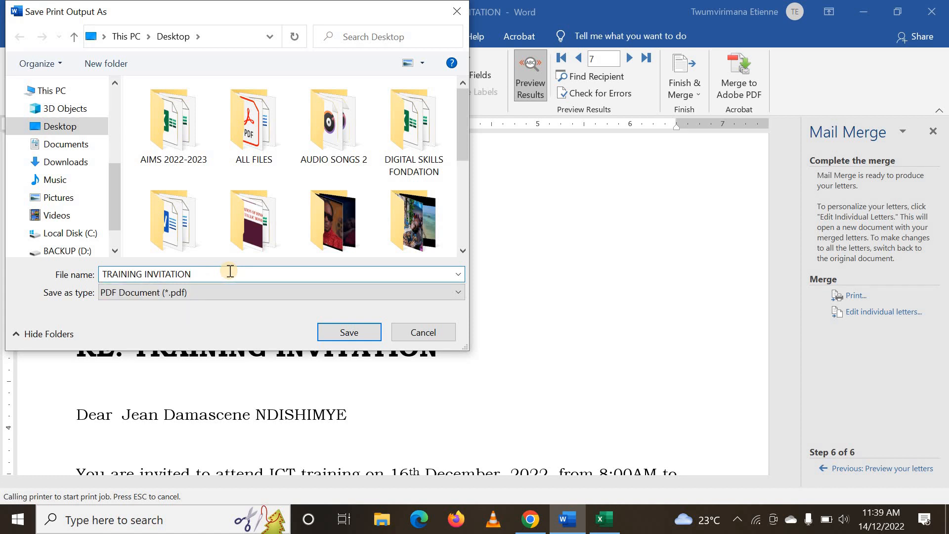
{"action": "left_click", "coordinate": [372, 339]}
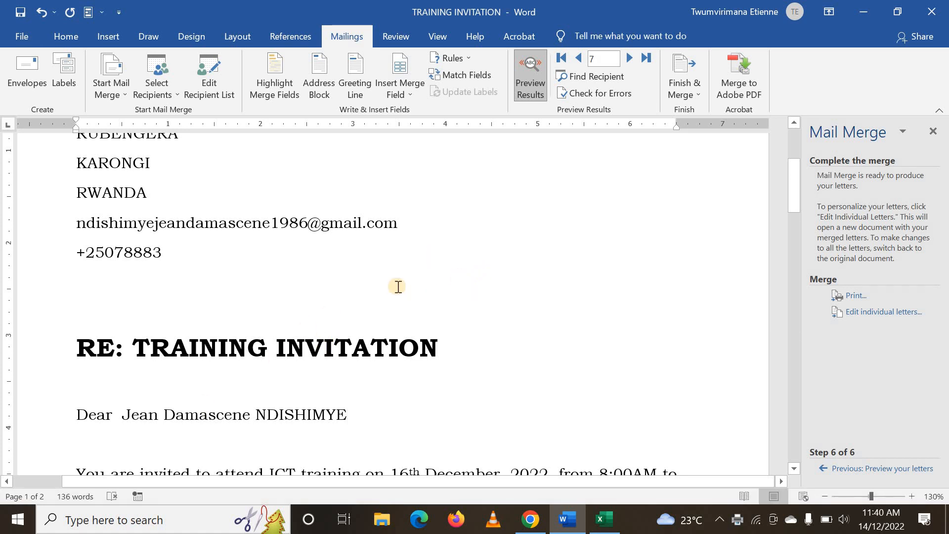
Minimize Word and Excel and open TRAINING INVITATION 1.pdf from the desktop in Adobe Acrobat
{"action": "scroll", "coordinate": [505, 297], "scroll_direction": "up", "scroll_amount": 4}
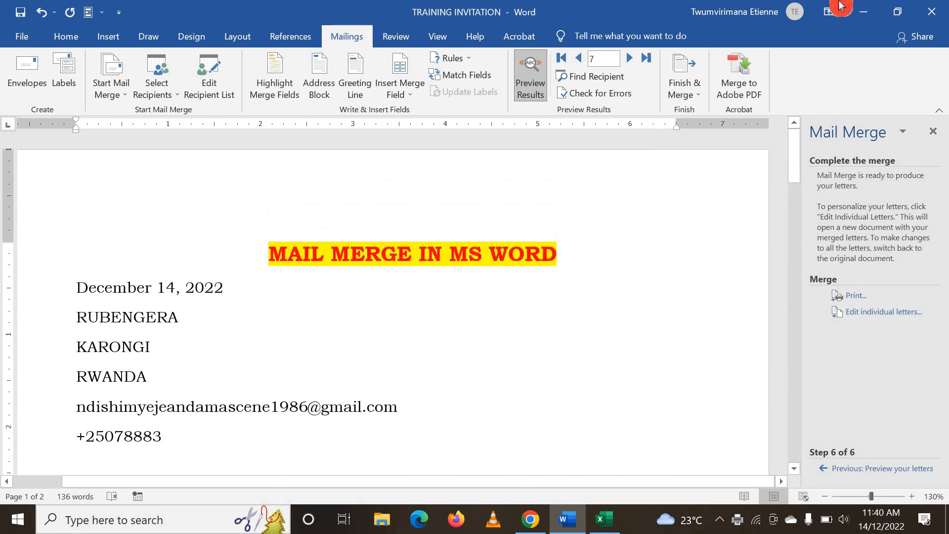
{"action": "left_click", "coordinate": [860, 7]}
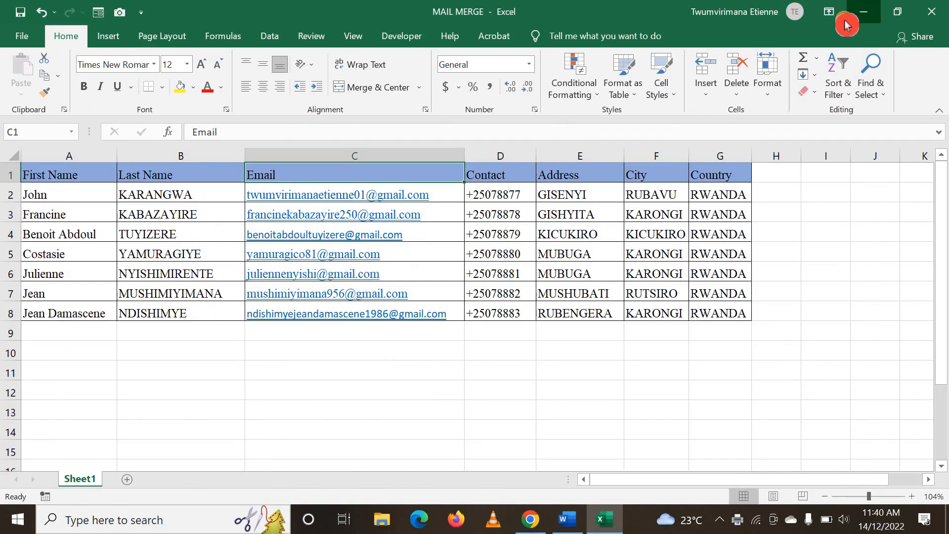
{"action": "left_click", "coordinate": [859, 12]}
{"action": "double_click", "coordinate": [366, 275]}
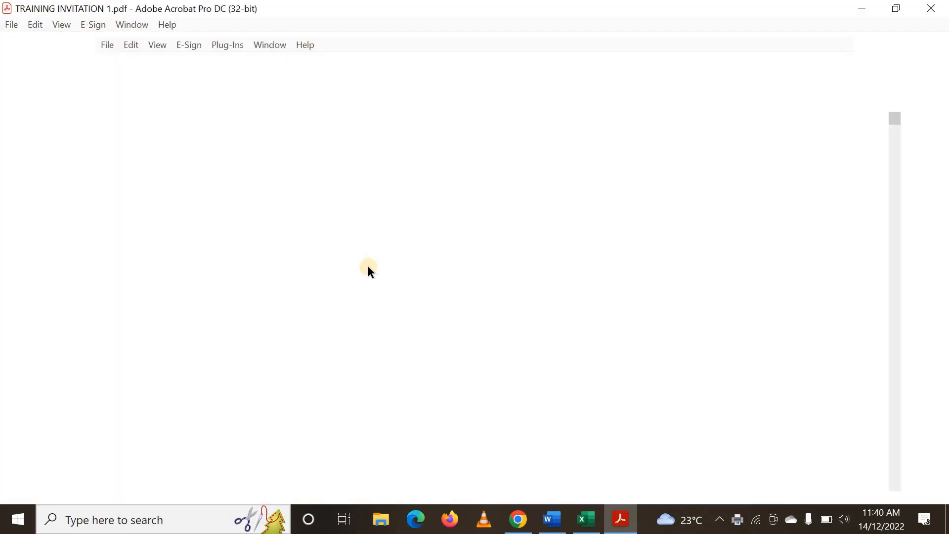
Read the first merged letter in the PDF, checking its address lines, salutation name, body text and signature
{"action": "scroll", "coordinate": [424, 296], "scroll_direction": "down", "scroll_amount": 4}
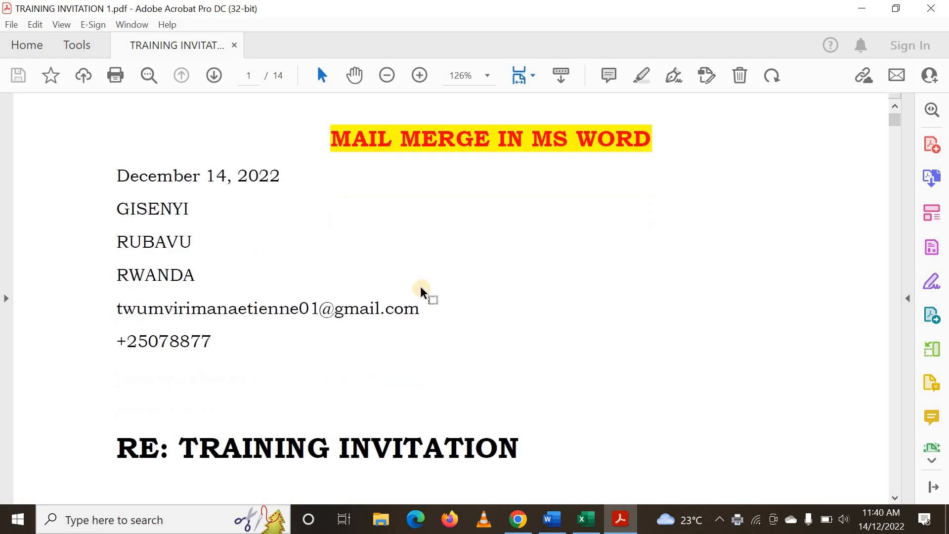
{"action": "scroll", "coordinate": [629, 334], "scroll_direction": "down", "scroll_amount": 2}
{"action": "scroll", "coordinate": [381, 330], "scroll_direction": "up", "scroll_amount": 1}
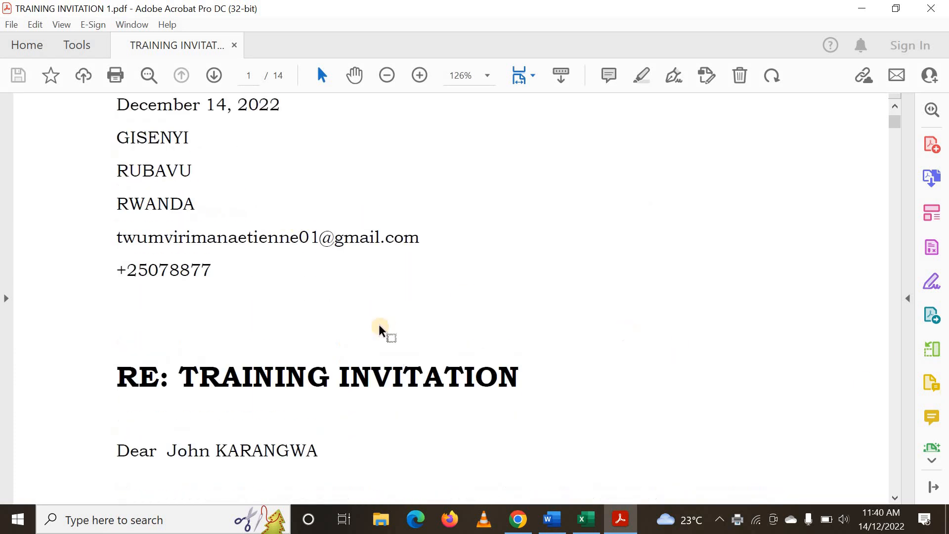
{"action": "scroll", "coordinate": [187, 395], "scroll_direction": "down", "scroll_amount": 2}
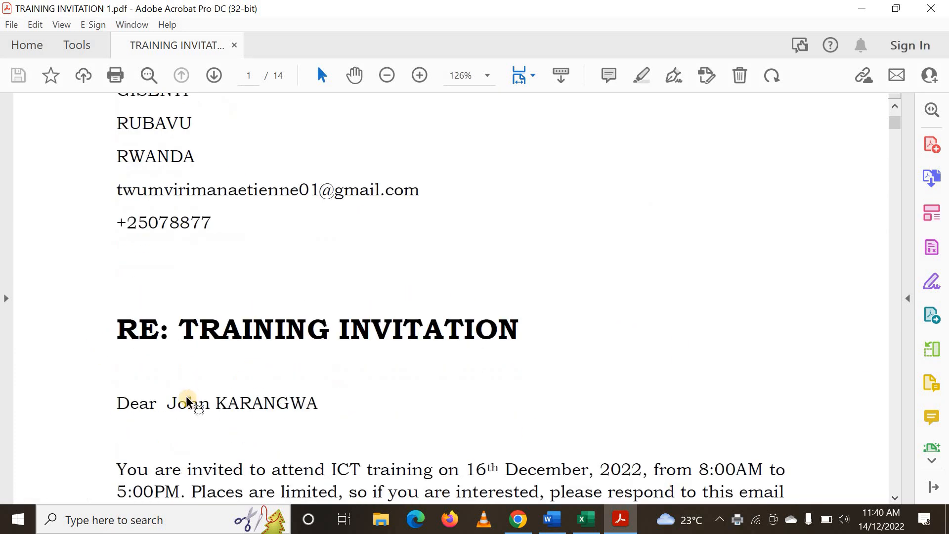
{"action": "scroll", "coordinate": [187, 400], "scroll_direction": "down", "scroll_amount": 2}
{"action": "left_click_drag", "start_coordinate": [172, 351], "coordinate": [319, 356]}
{"action": "scroll", "coordinate": [368, 329], "scroll_direction": "down", "scroll_amount": 5}
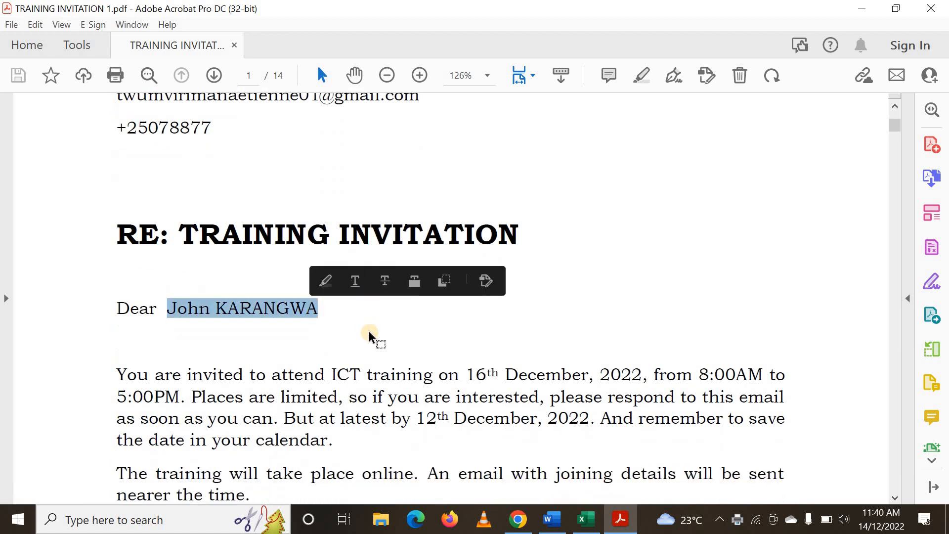
{"action": "scroll", "coordinate": [370, 328], "scroll_direction": "down", "scroll_amount": 20}
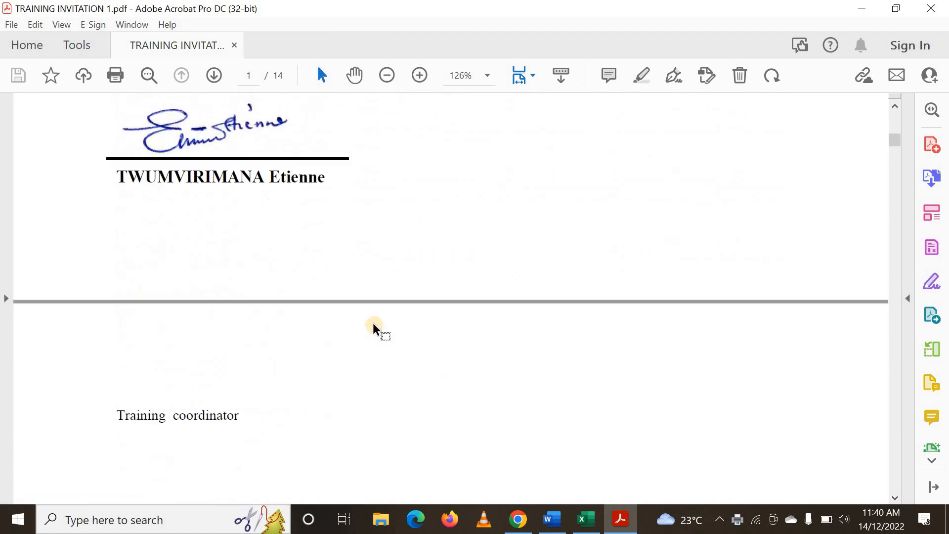
{"action": "scroll", "coordinate": [374, 323], "scroll_direction": "down", "scroll_amount": 20}
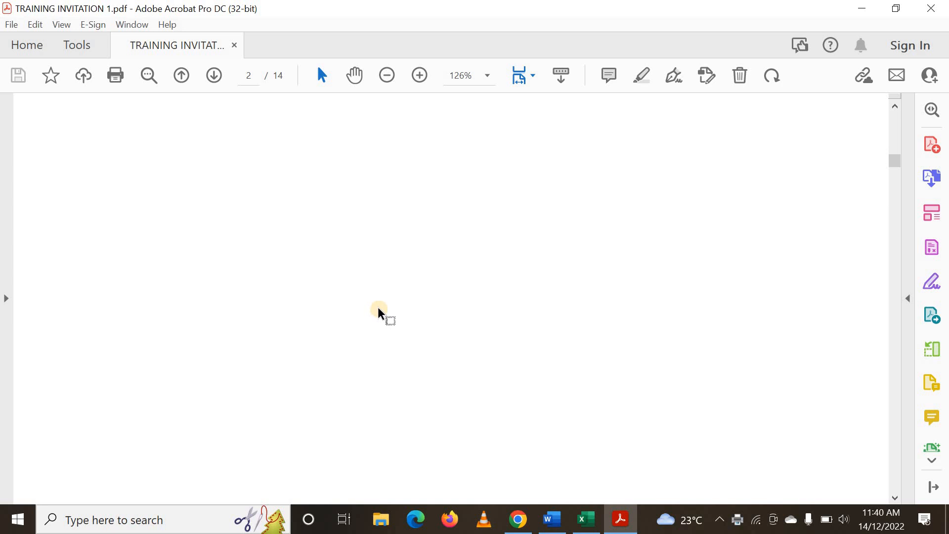
Examine the second recipient's letter on page 3 of the PDF, including its address lines, salutation and body text
{"action": "scroll", "coordinate": [378, 310], "scroll_direction": "down", "scroll_amount": 10}
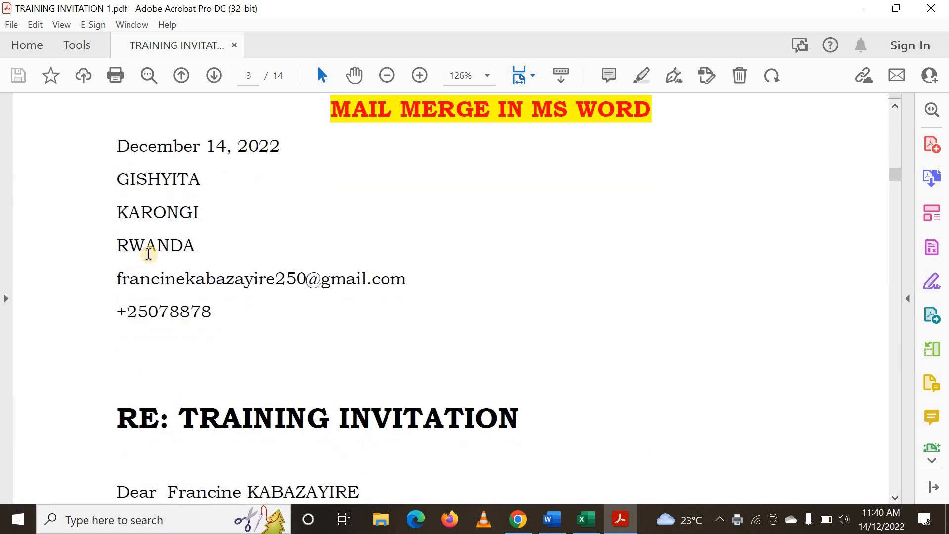
{"action": "scroll", "coordinate": [150, 283], "scroll_direction": "down", "scroll_amount": 3}
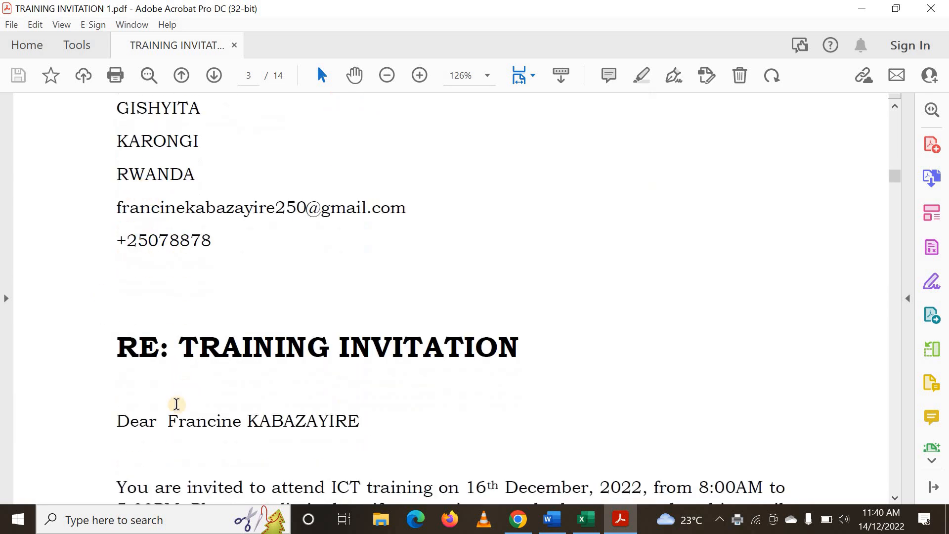
{"action": "scroll", "coordinate": [205, 223], "scroll_direction": "down", "scroll_amount": 6}
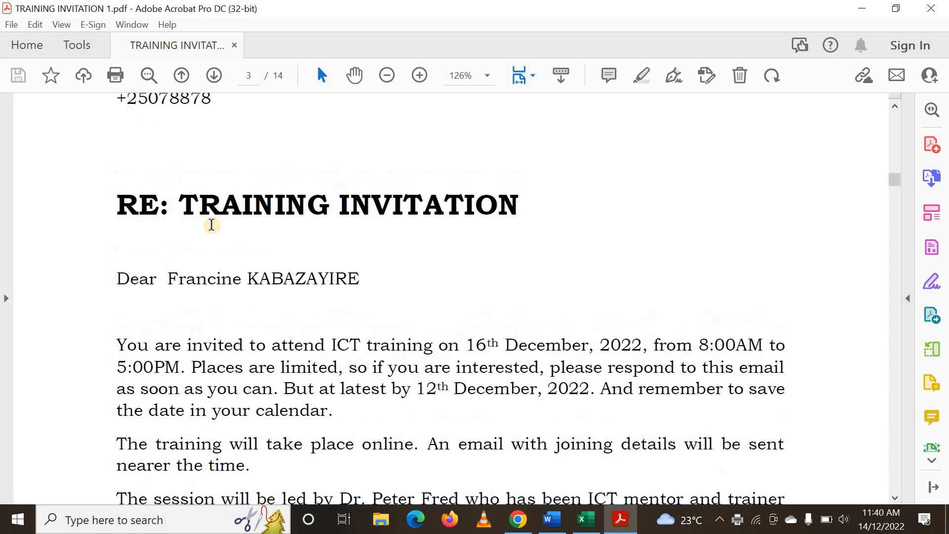
{"action": "scroll", "coordinate": [212, 225], "scroll_direction": "down", "scroll_amount": 7}
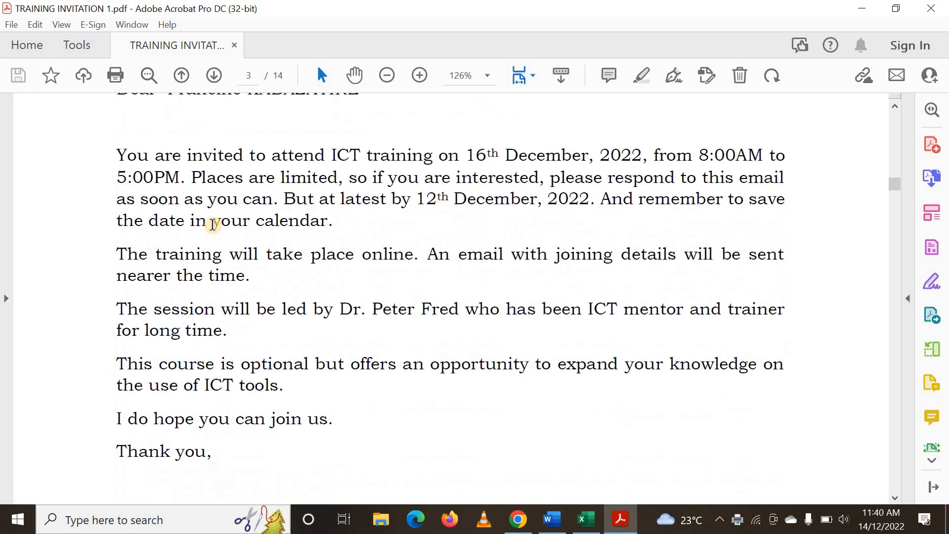
{"action": "scroll", "coordinate": [212, 228], "scroll_direction": "up", "scroll_amount": 3}
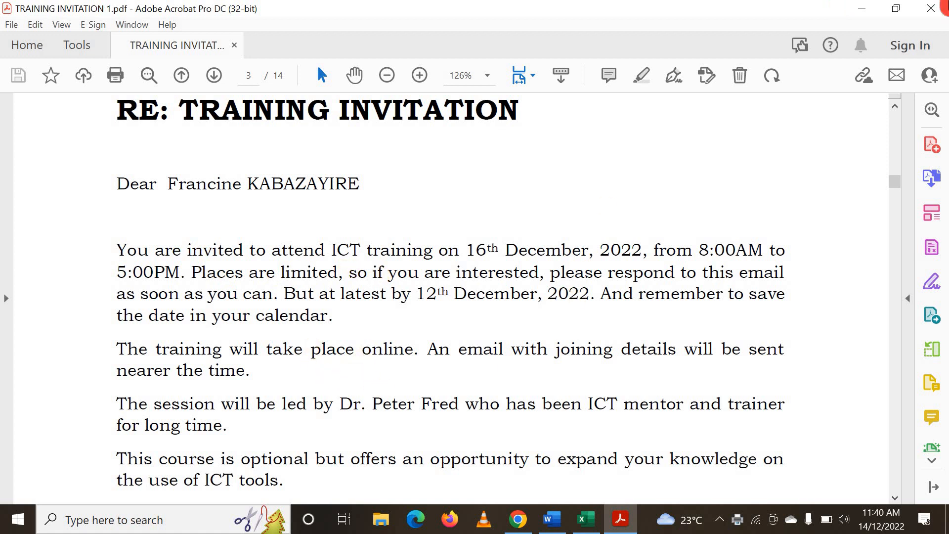
Switch to Word and set up merging the letters to e-mail, with Email as the recipient field and HTML as the mail format
{"action": "left_click", "coordinate": [552, 519]}
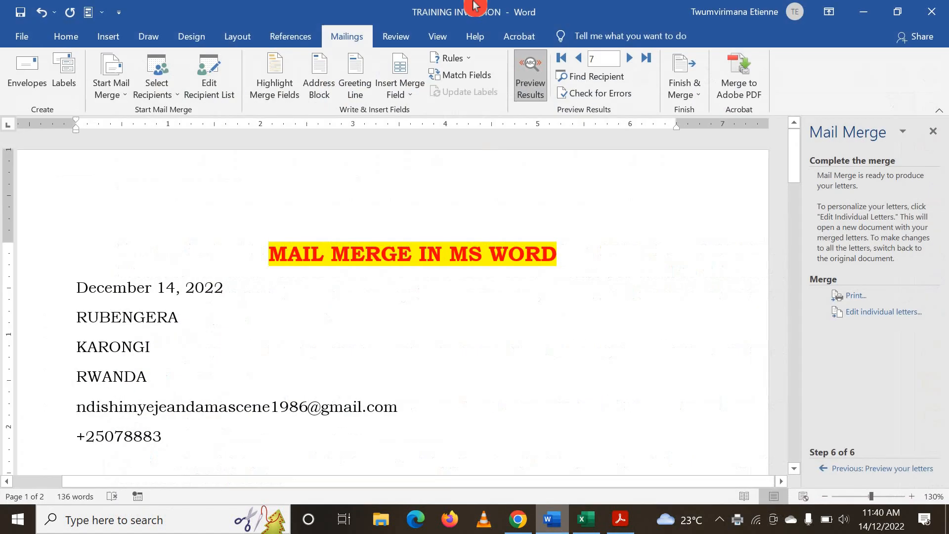
{"action": "left_click", "coordinate": [700, 96]}
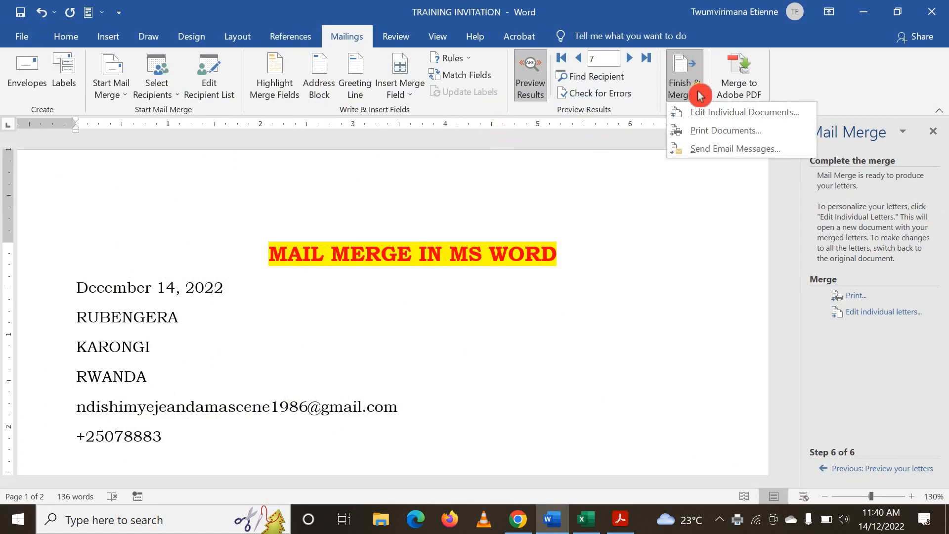
{"action": "left_click", "coordinate": [696, 156]}
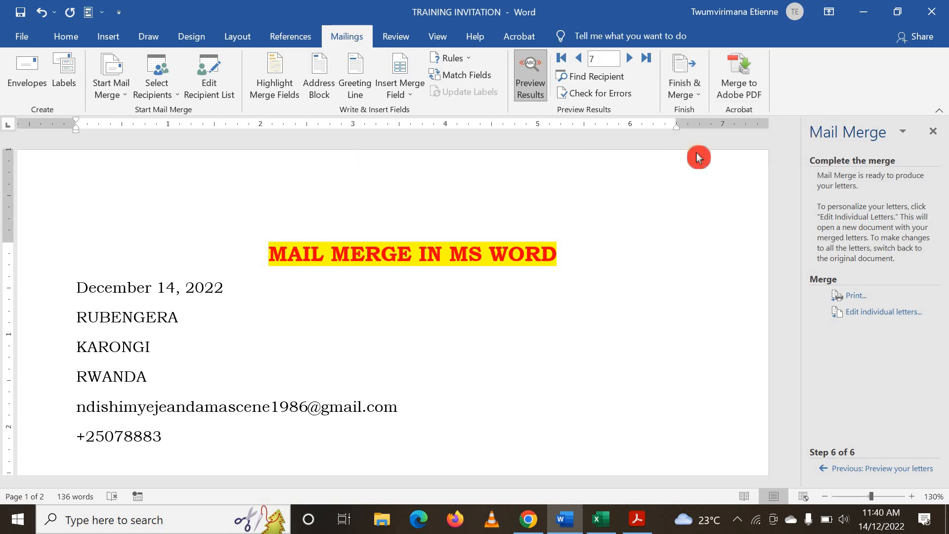
{"action": "left_click", "coordinate": [444, 209]}
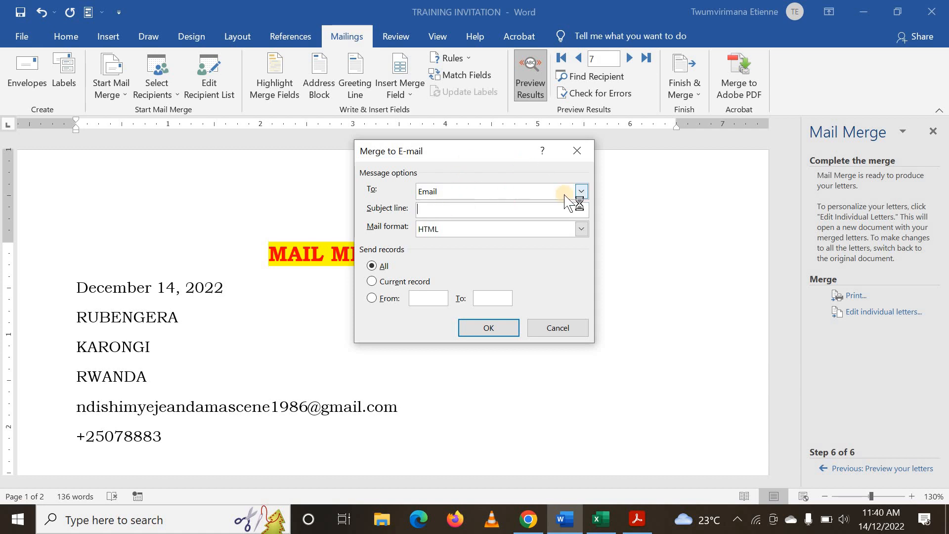
{"action": "left_click", "coordinate": [582, 192]}
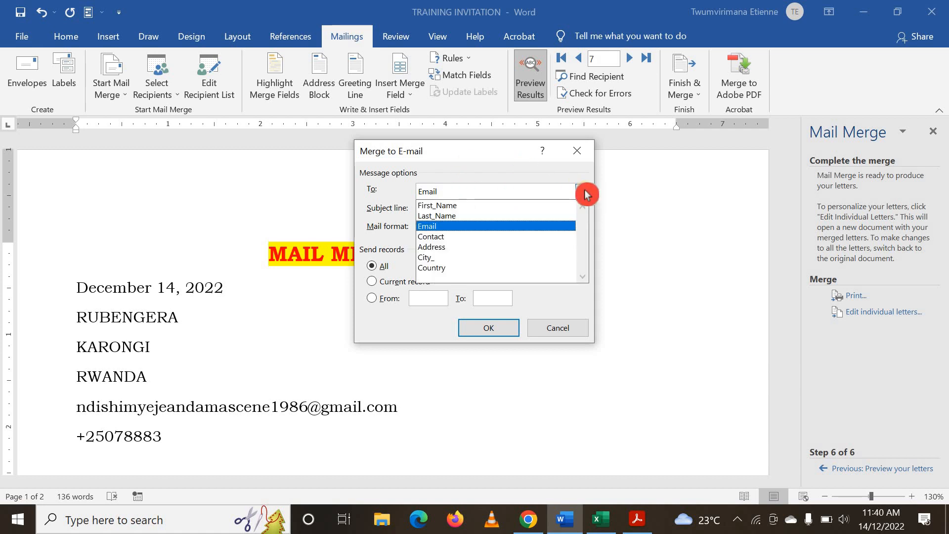
{"action": "left_click", "coordinate": [514, 231]}
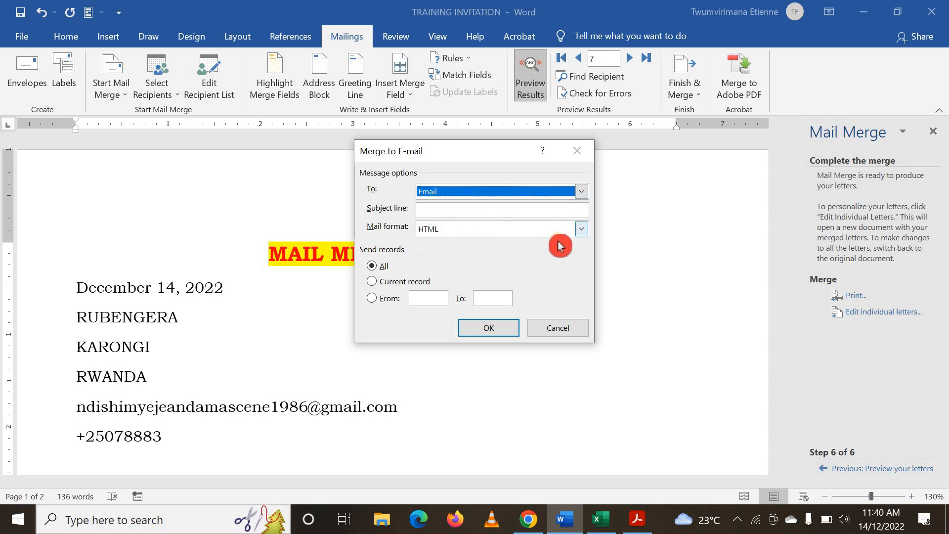
{"action": "left_click", "coordinate": [583, 230]}
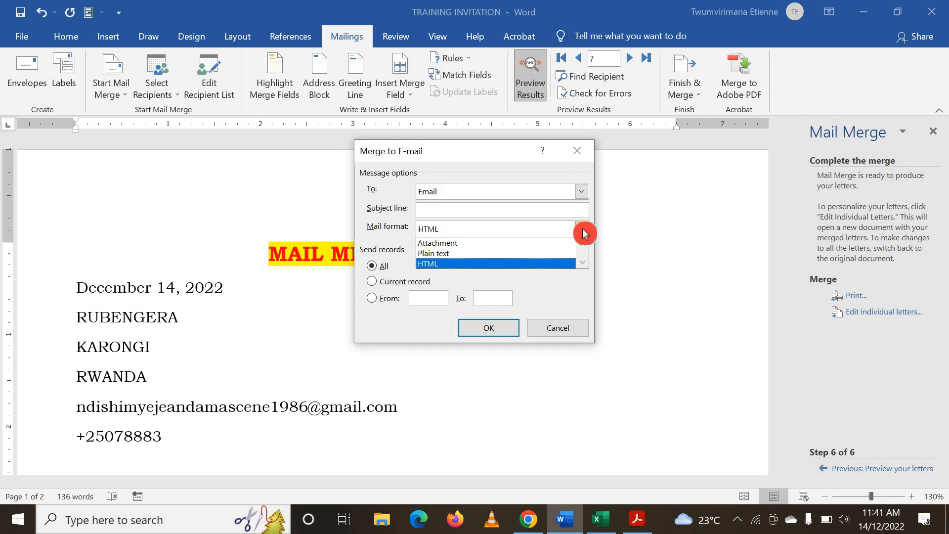
{"action": "left_click", "coordinate": [584, 232]}
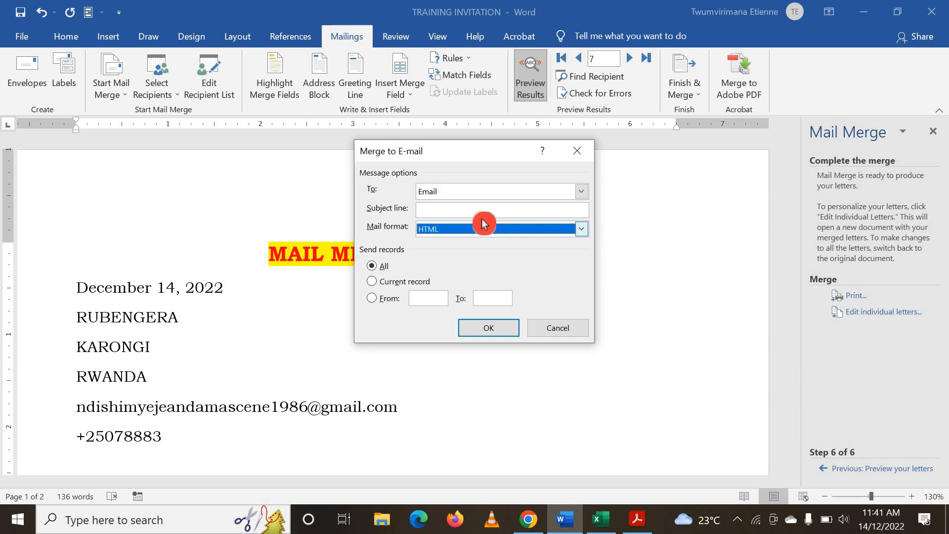
Enter TRAINING INVITATION as the subject line and send the e-mail messages to all records
{"action": "left_click", "coordinate": [431, 212]}
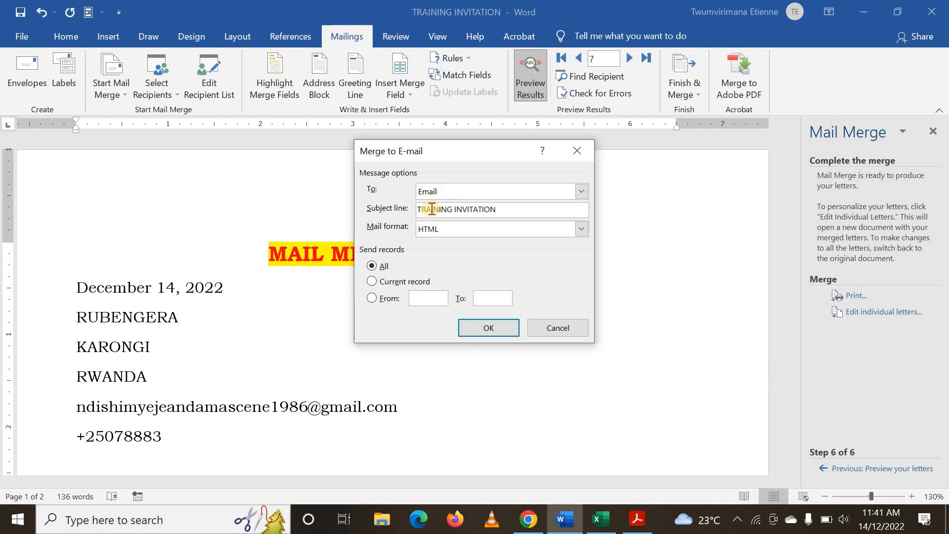
{"action": "left_click", "coordinate": [483, 332]}
{"action": "left_click", "coordinate": [473, 328]}
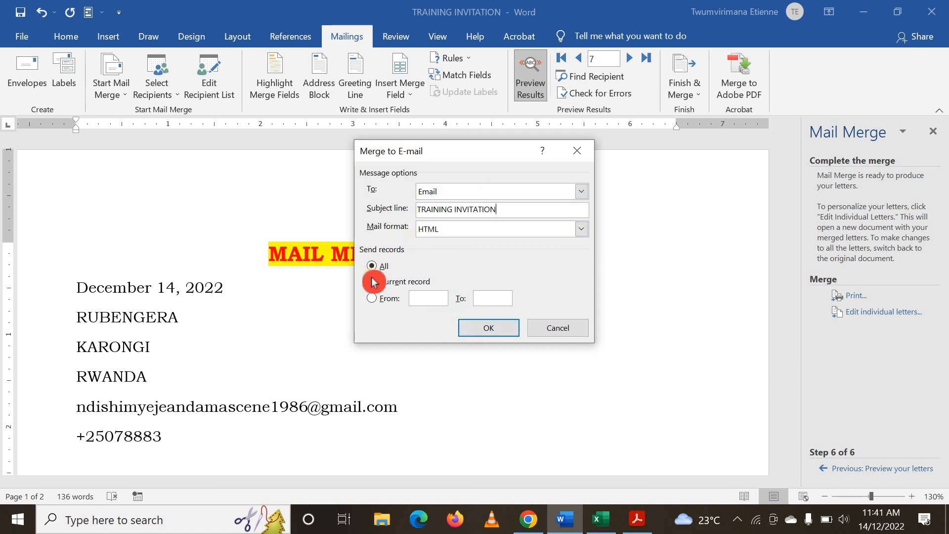
{"action": "left_click", "coordinate": [493, 328]}
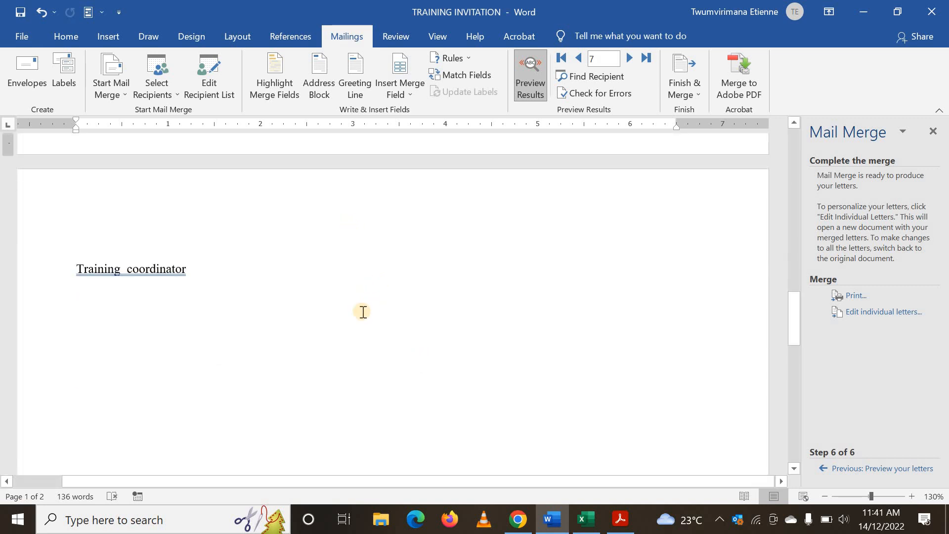
Review the previewed invitation letter in Word, from the title and address lines to the salutation and body text
{"action": "scroll", "coordinate": [362, 311], "scroll_direction": "up", "scroll_amount": 15}
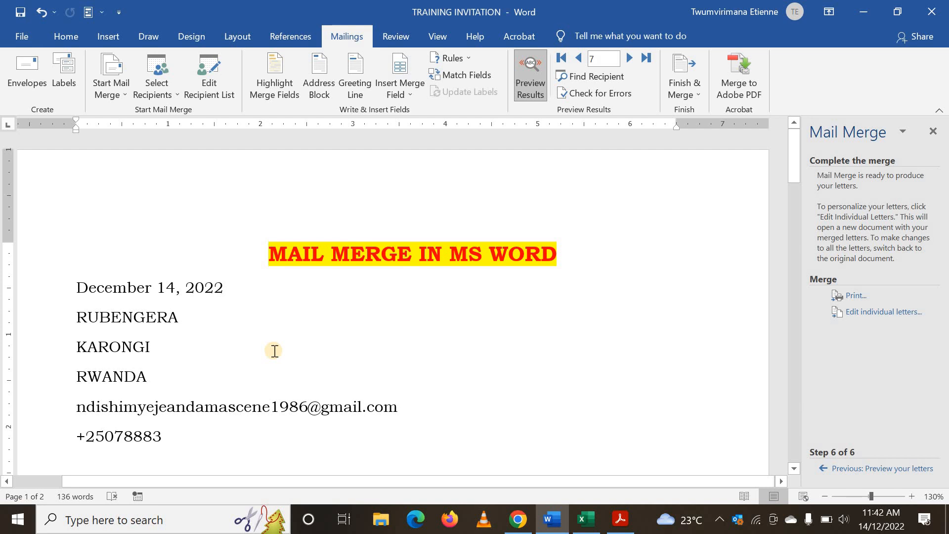
{"action": "scroll", "coordinate": [273, 351], "scroll_direction": "down", "scroll_amount": 3}
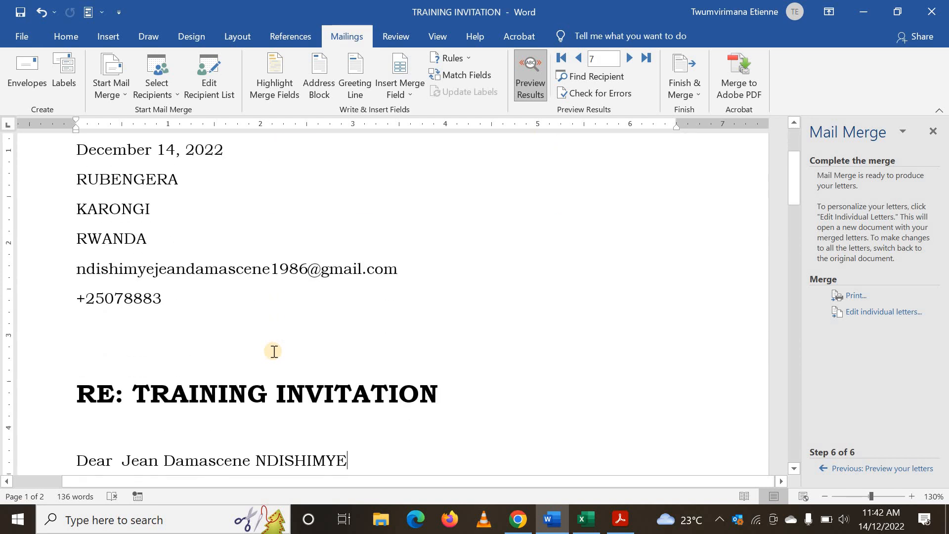
{"action": "scroll", "coordinate": [274, 351], "scroll_direction": "down", "scroll_amount": 5}
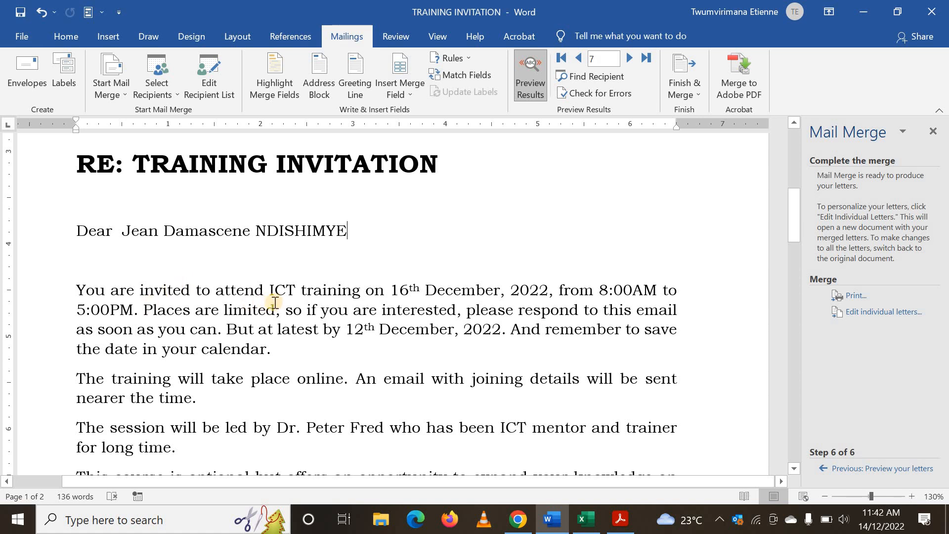
{"action": "scroll", "coordinate": [328, 264], "scroll_direction": "up", "scroll_amount": 3}
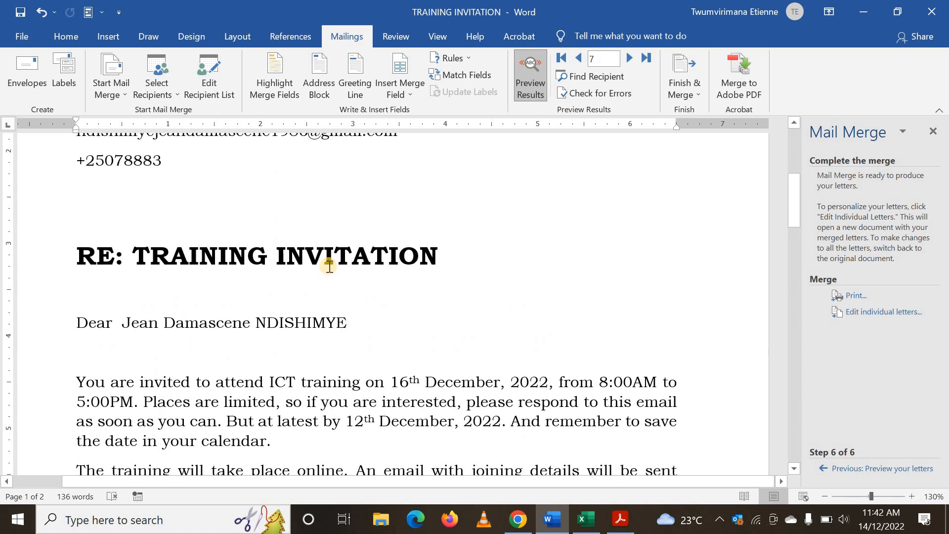
{"action": "scroll", "coordinate": [329, 266], "scroll_direction": "up", "scroll_amount": 1}
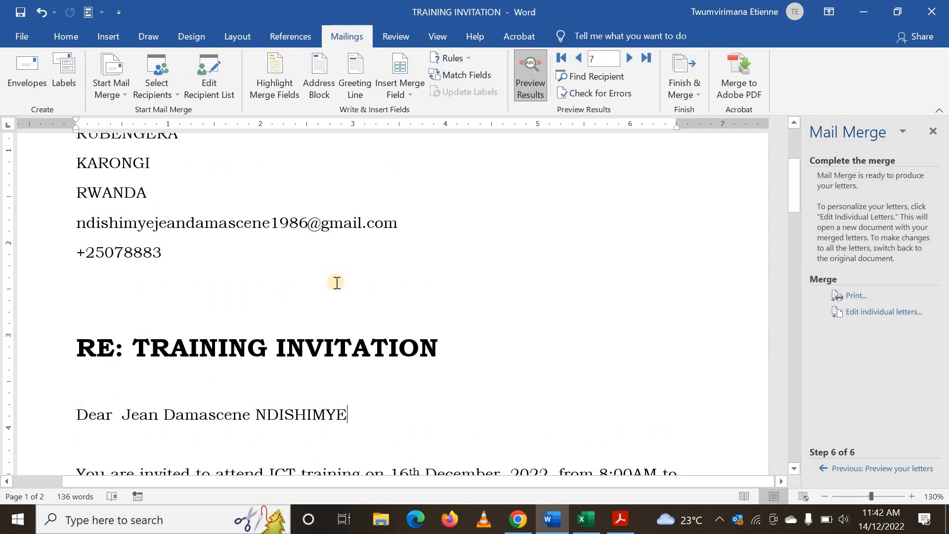
{"action": "scroll", "coordinate": [337, 282], "scroll_direction": "up", "scroll_amount": 3}
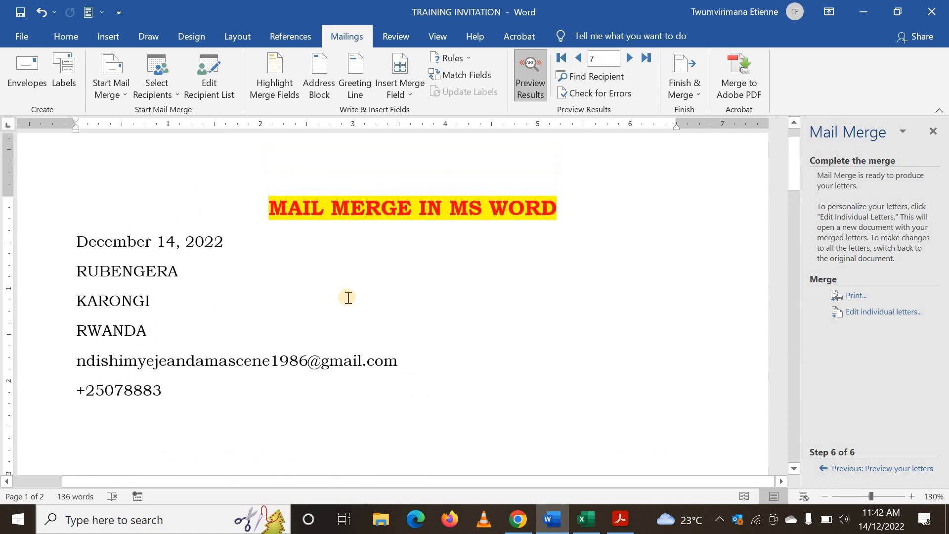
{"action": "scroll", "coordinate": [346, 294], "scroll_direction": "down", "scroll_amount": 2}
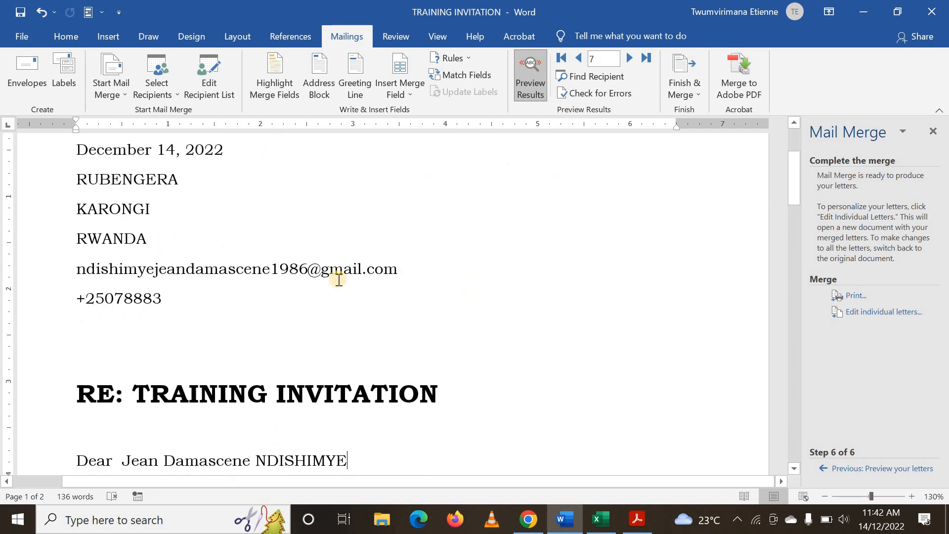